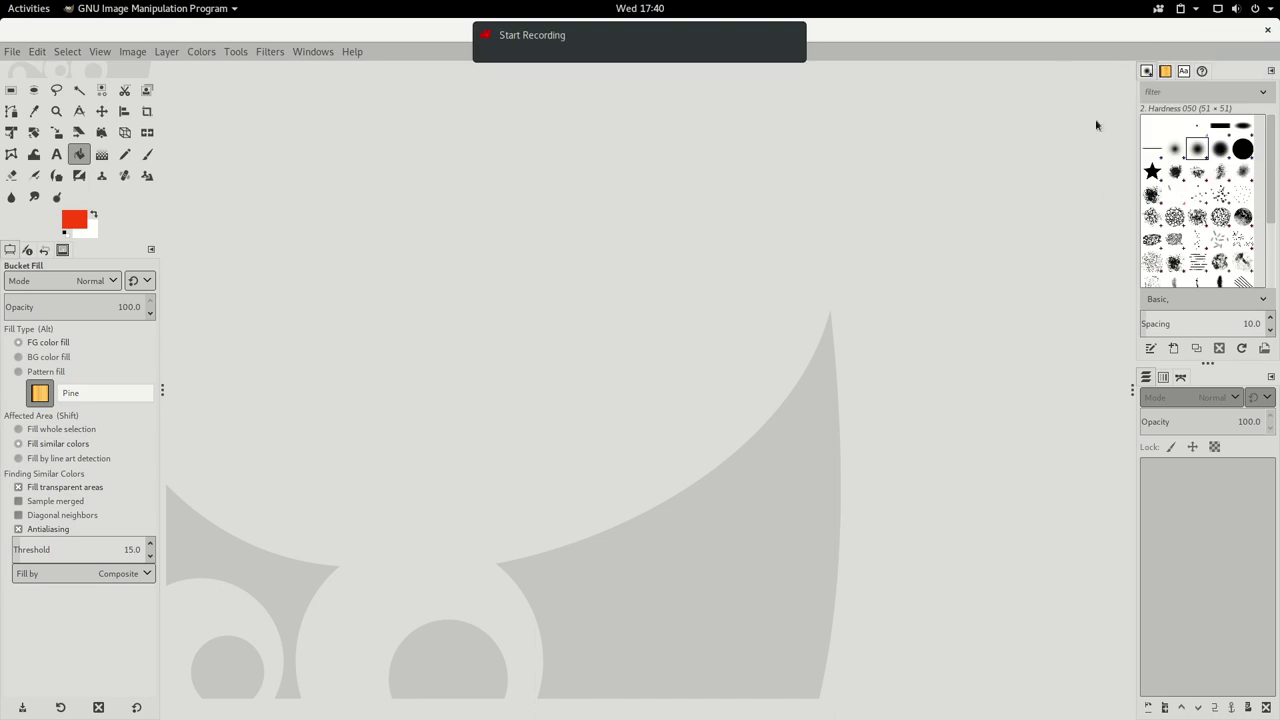
- Create a new 300×300 px image with a white background
click(8, 53)
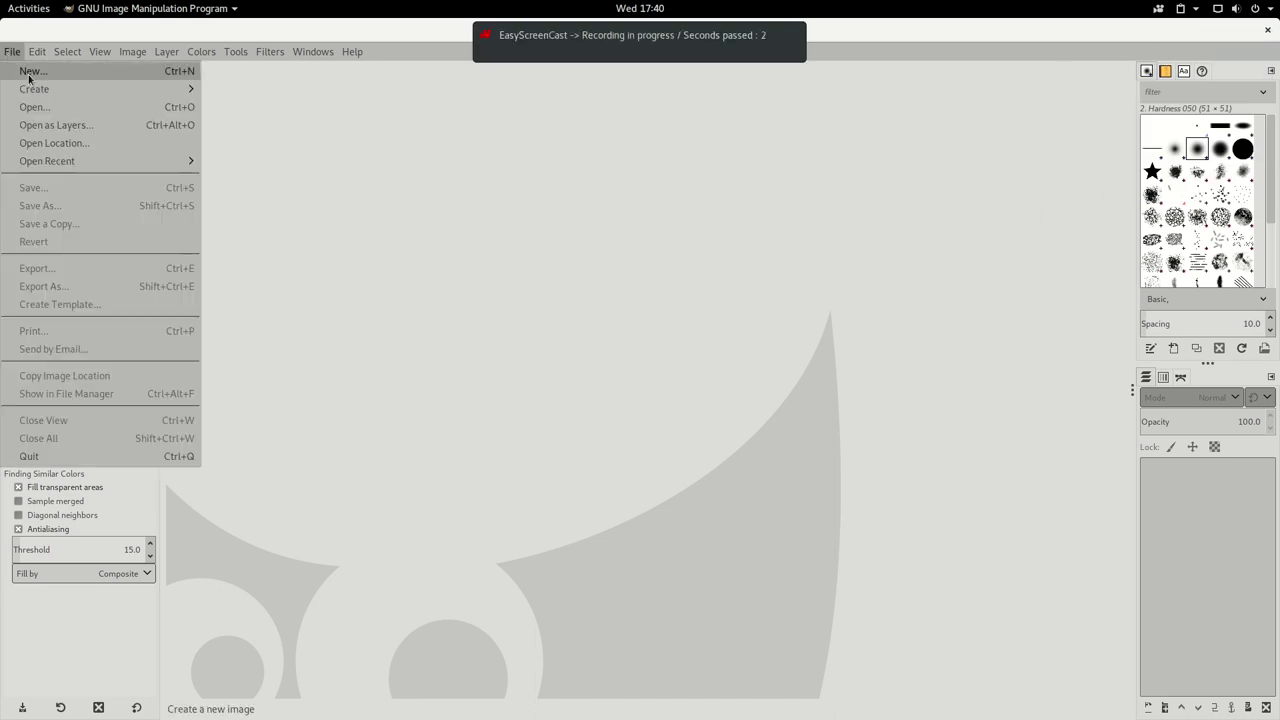
click(12, 67)
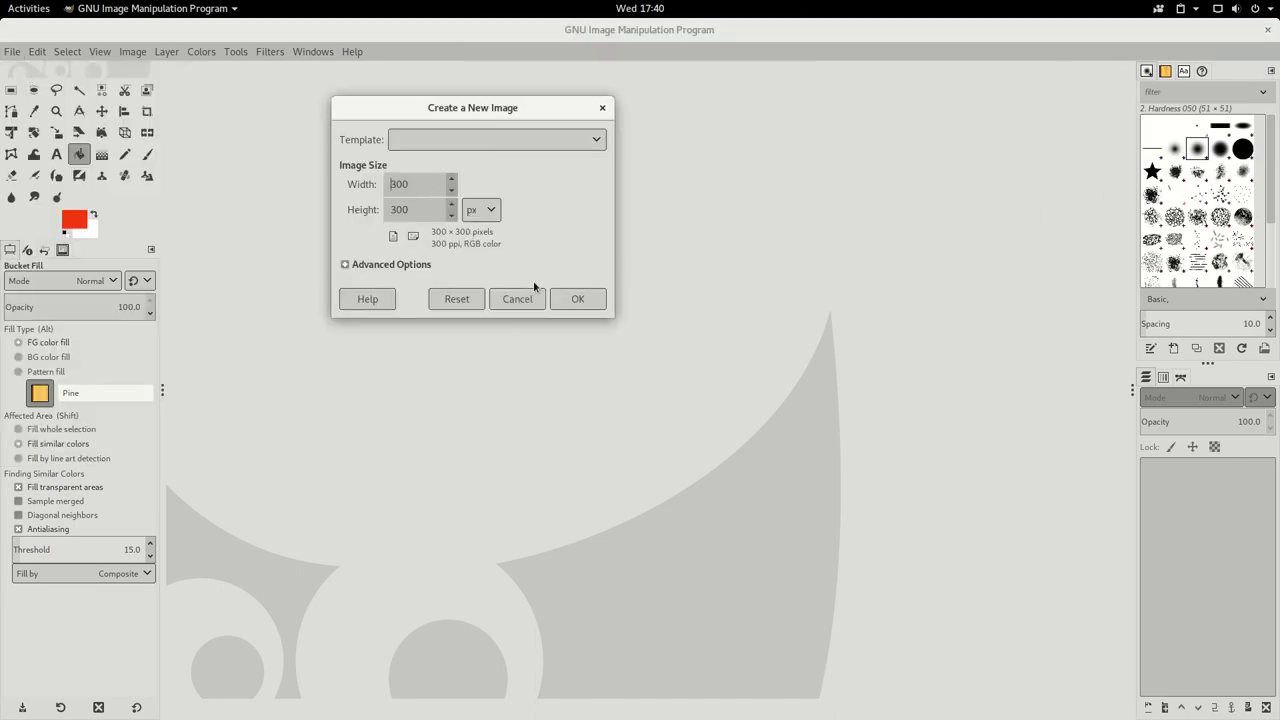
click(577, 297)
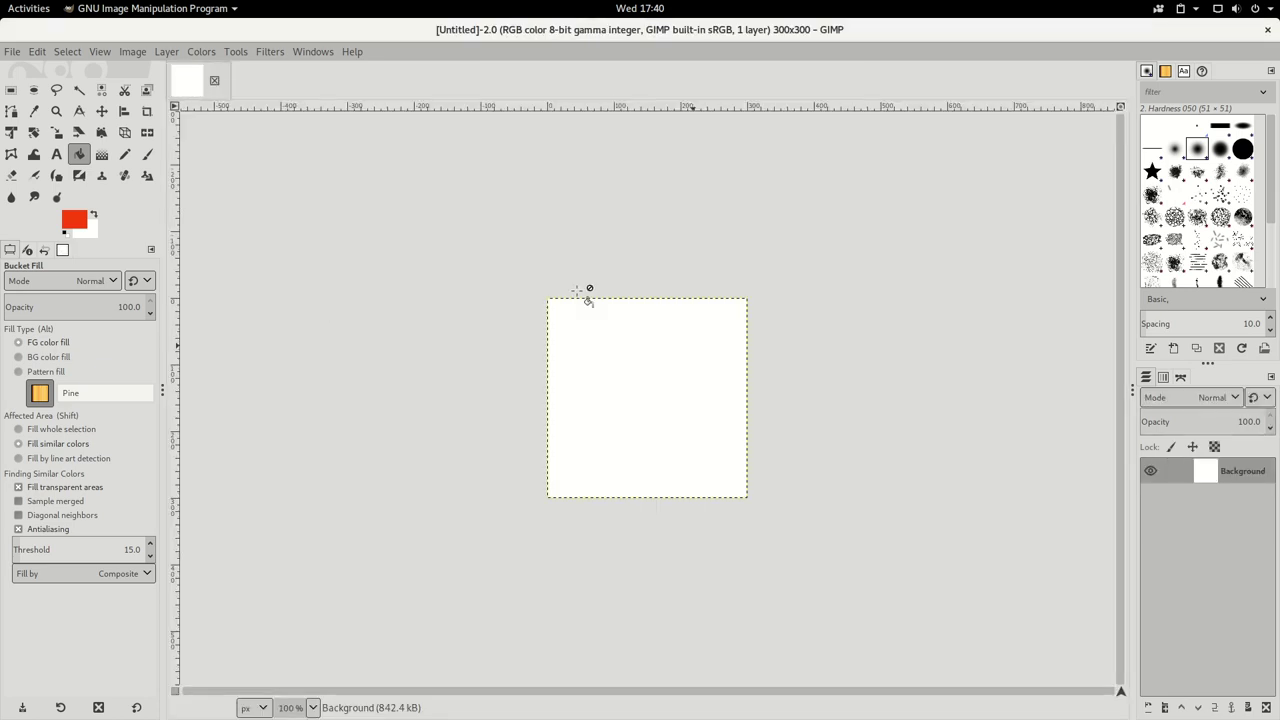
- Zoom the view of the blank canvas in to 200%
click(56, 111)
click(615, 396)
click(615, 396)
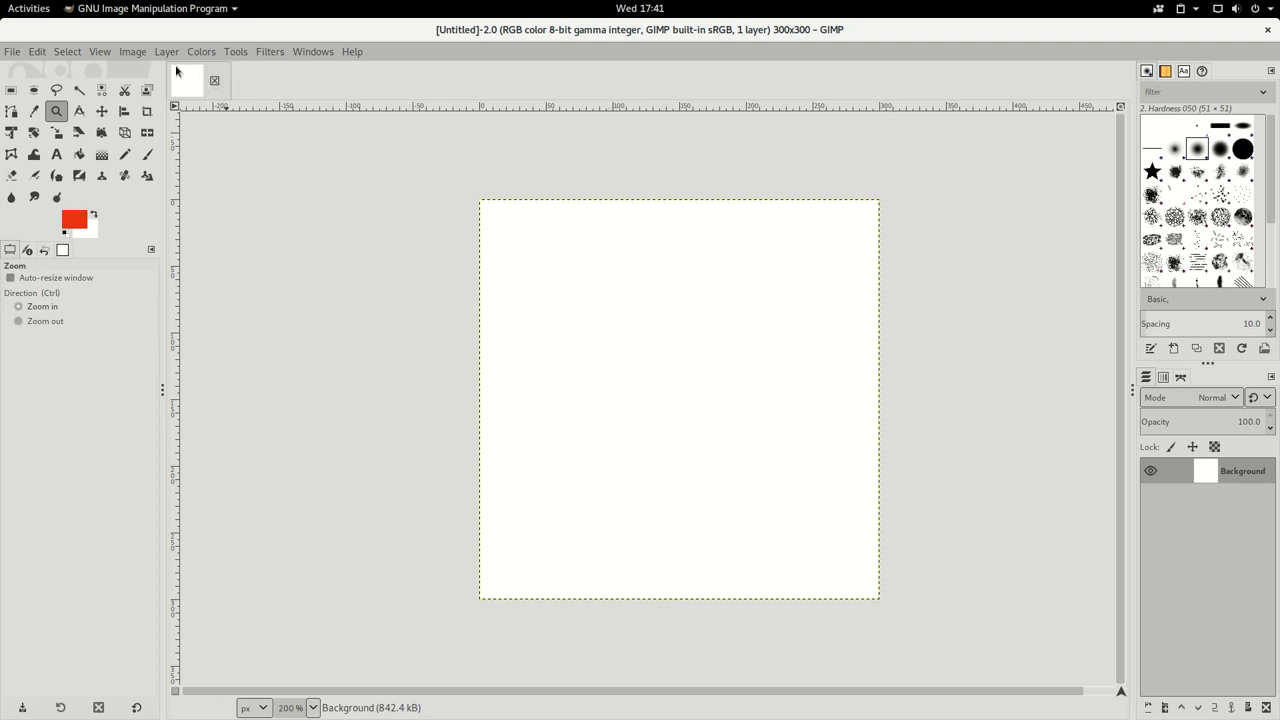
- Add a vertical guide at 50% of the image width
click(133, 51)
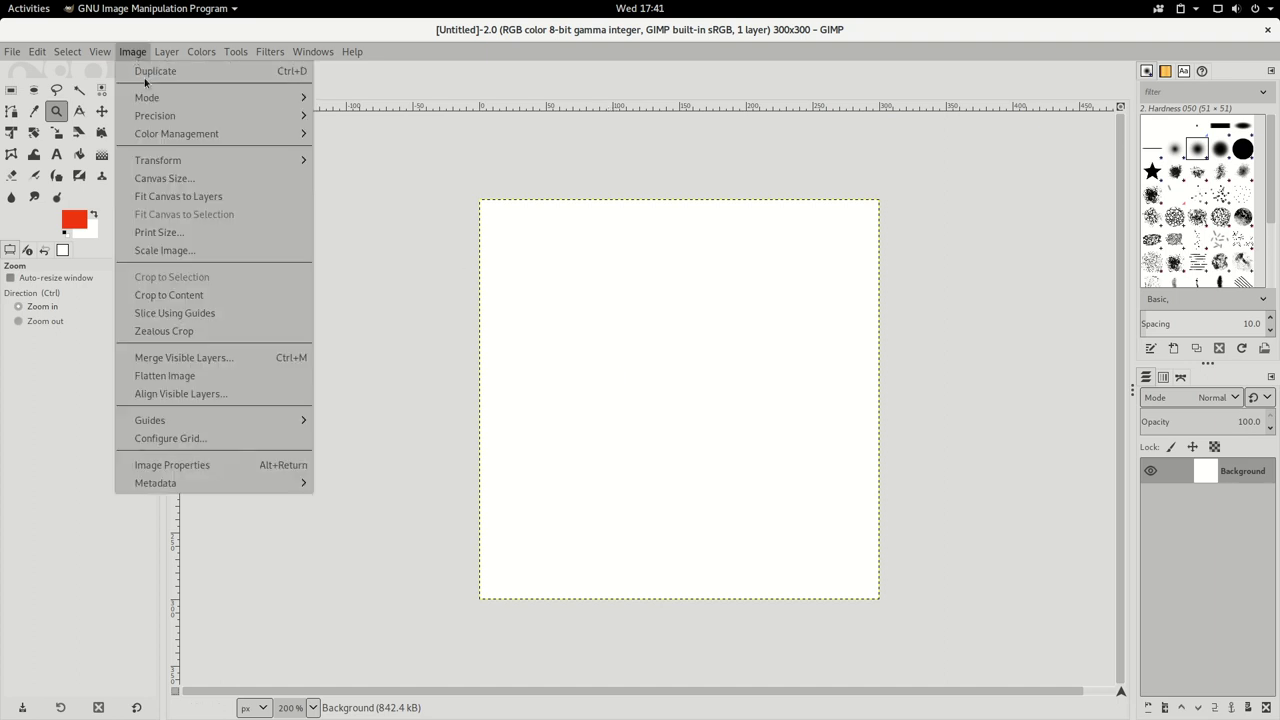
mouse_move(150, 420)
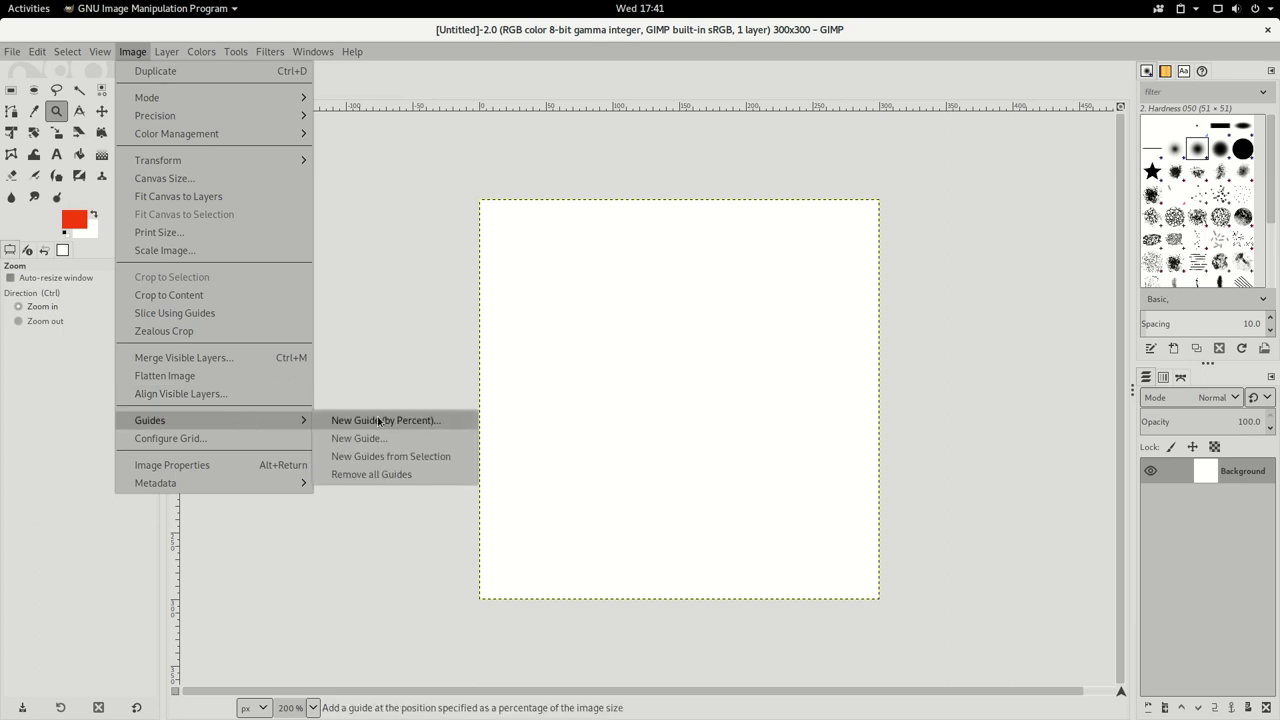
click(400, 424)
click(730, 346)
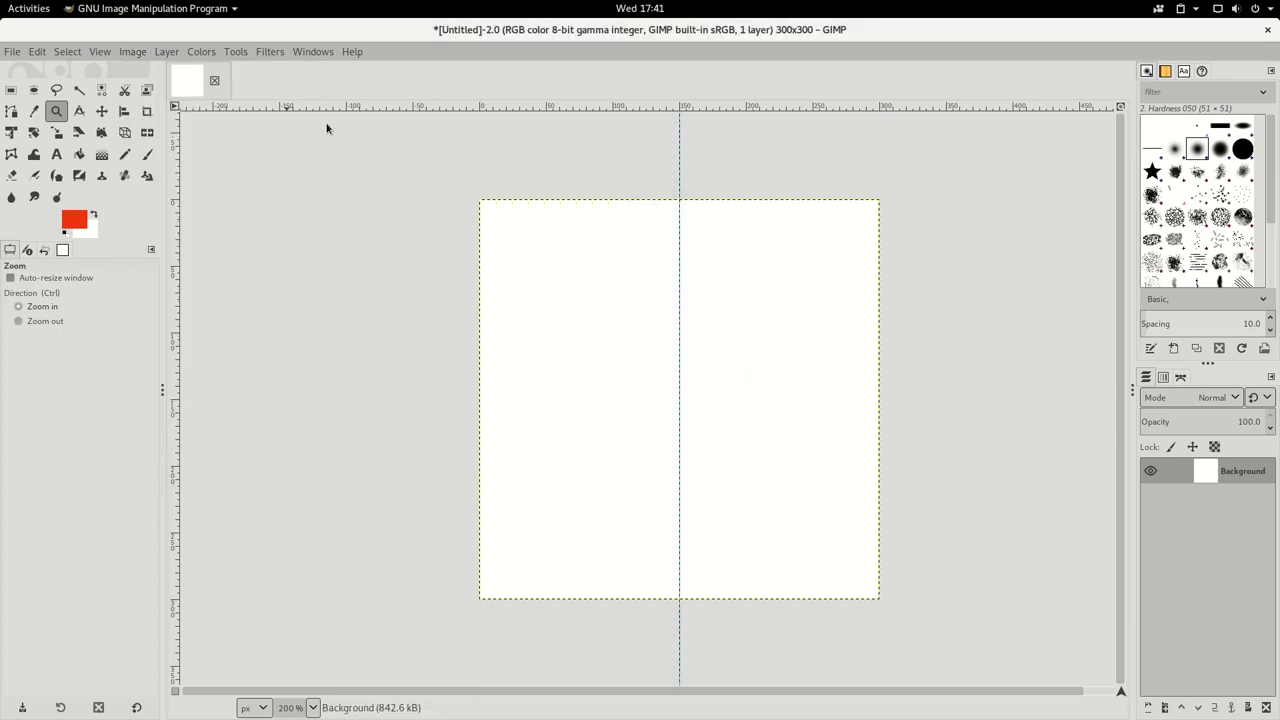
- Add a horizontal guide at 50% of the image height
click(135, 53)
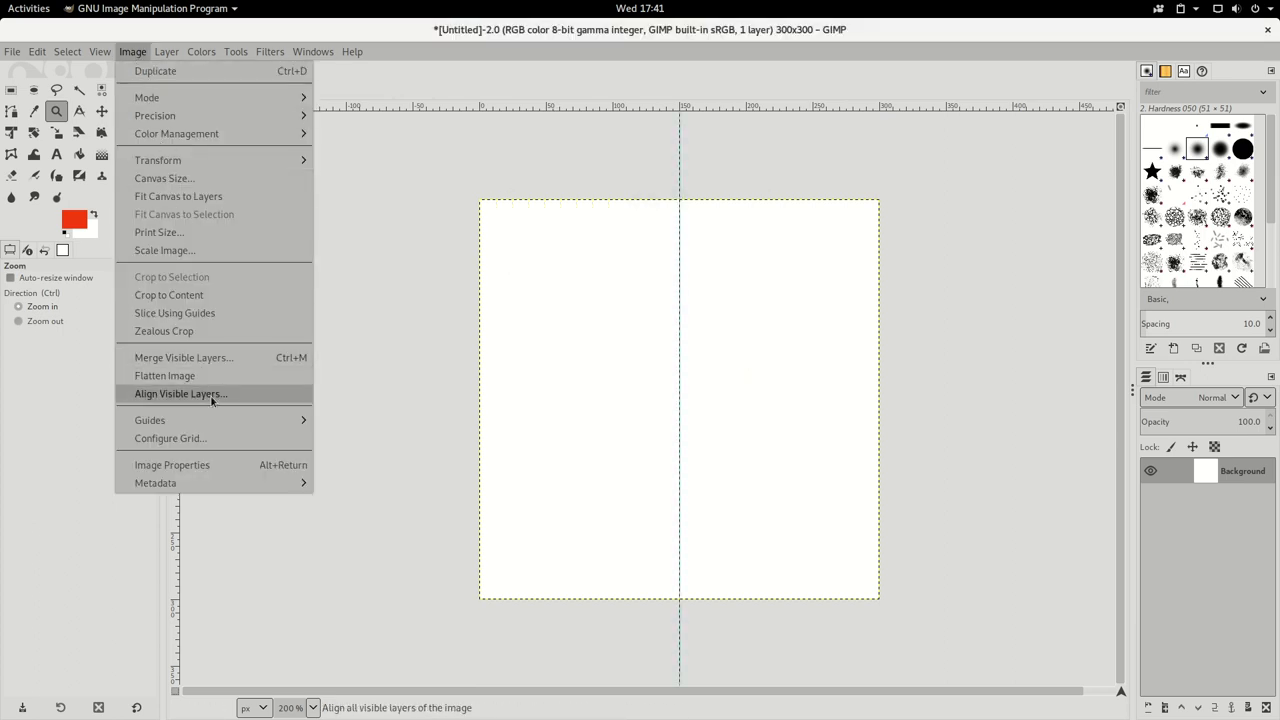
mouse_move(150, 420)
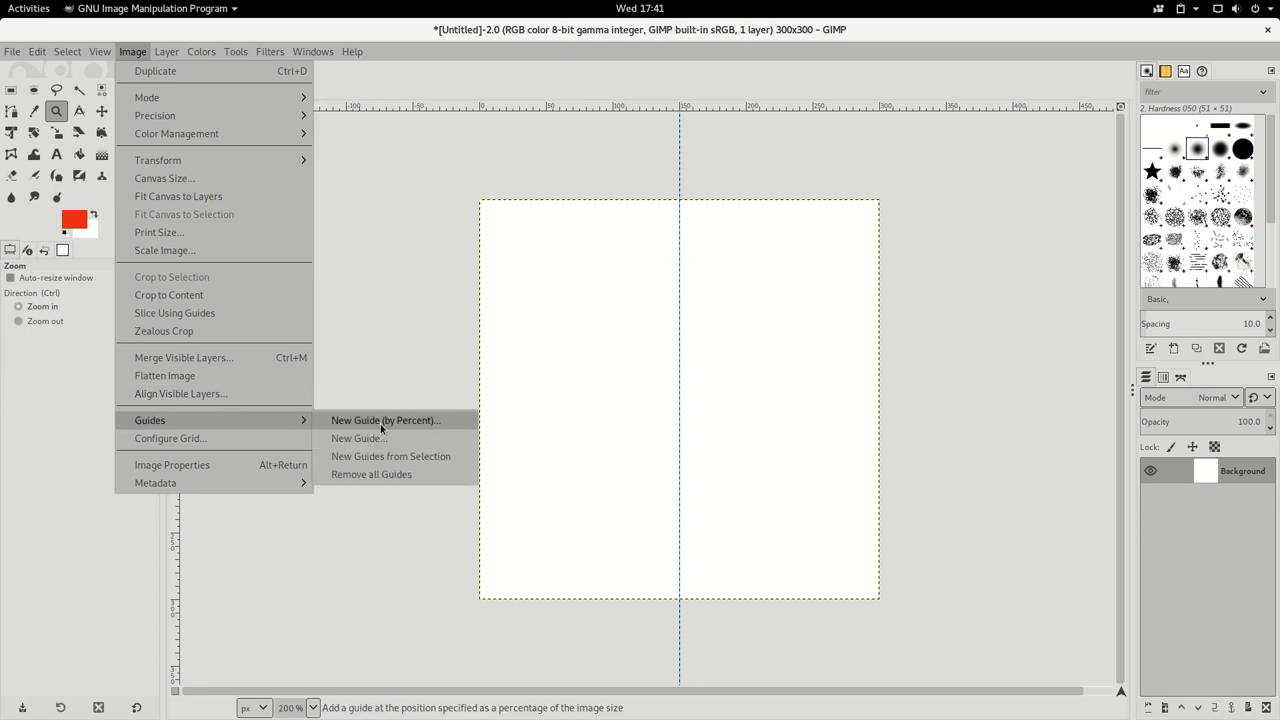
click(381, 428)
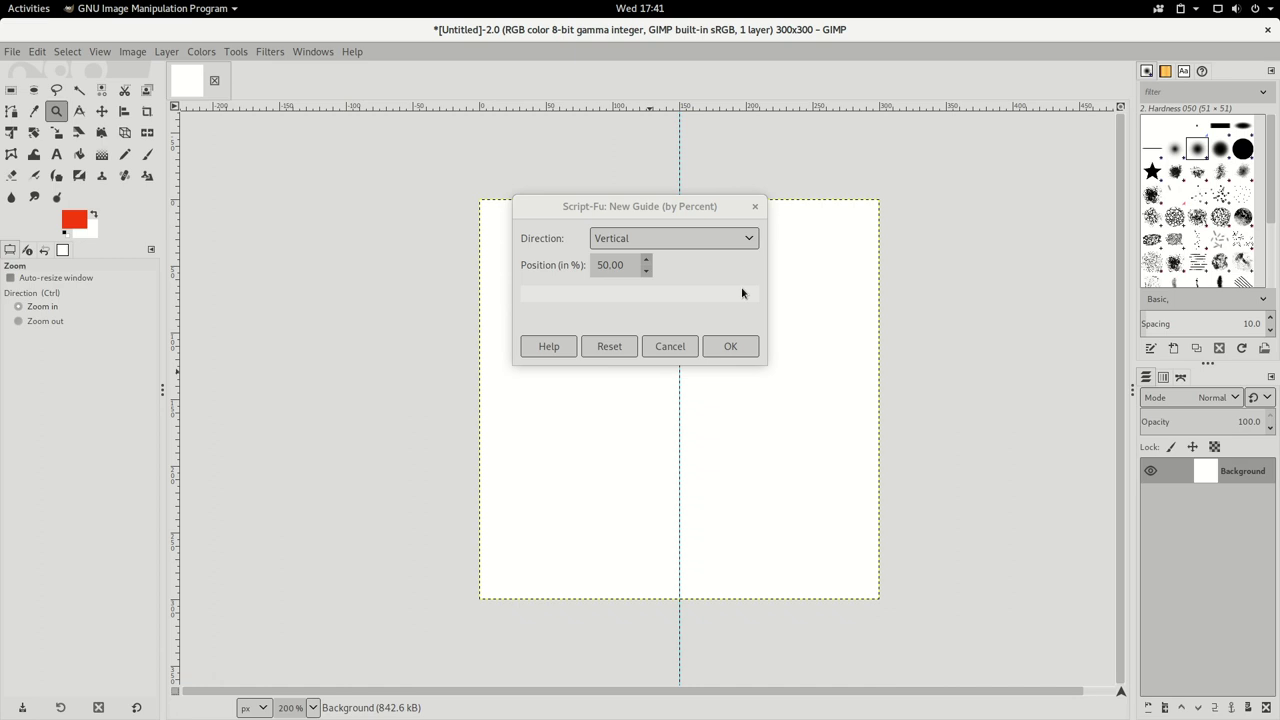
click(694, 240)
click(668, 258)
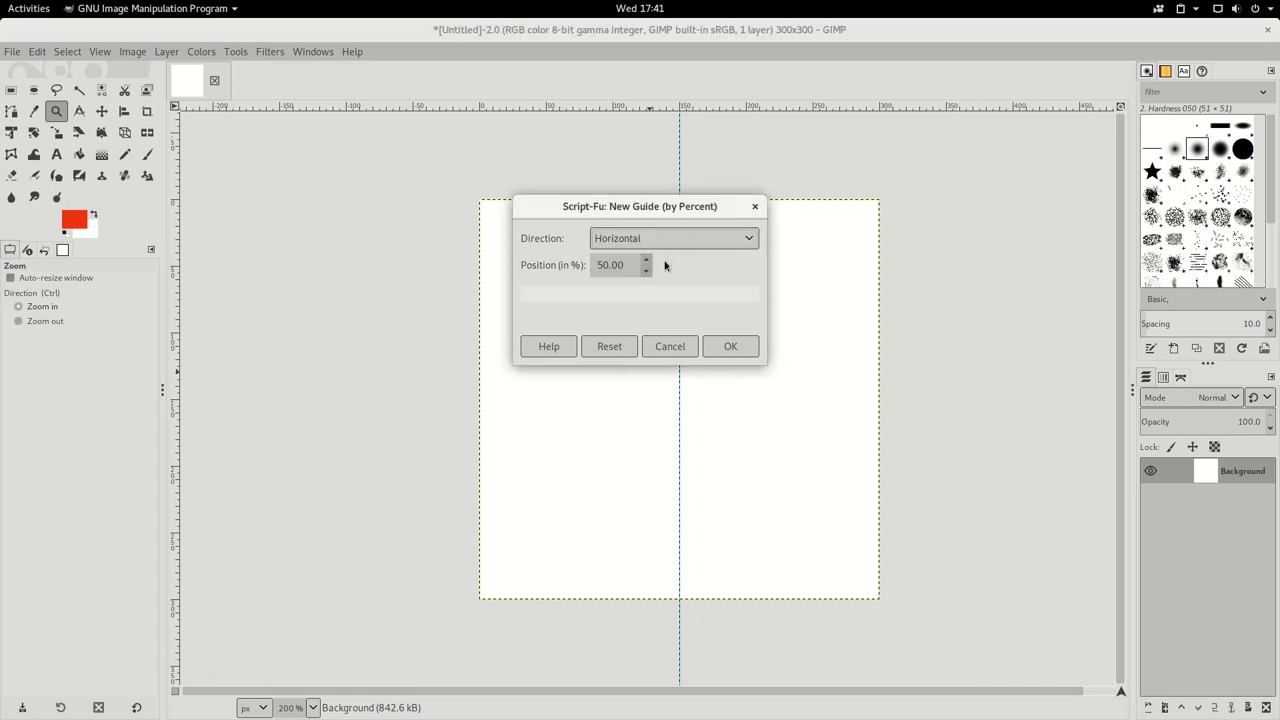
click(731, 347)
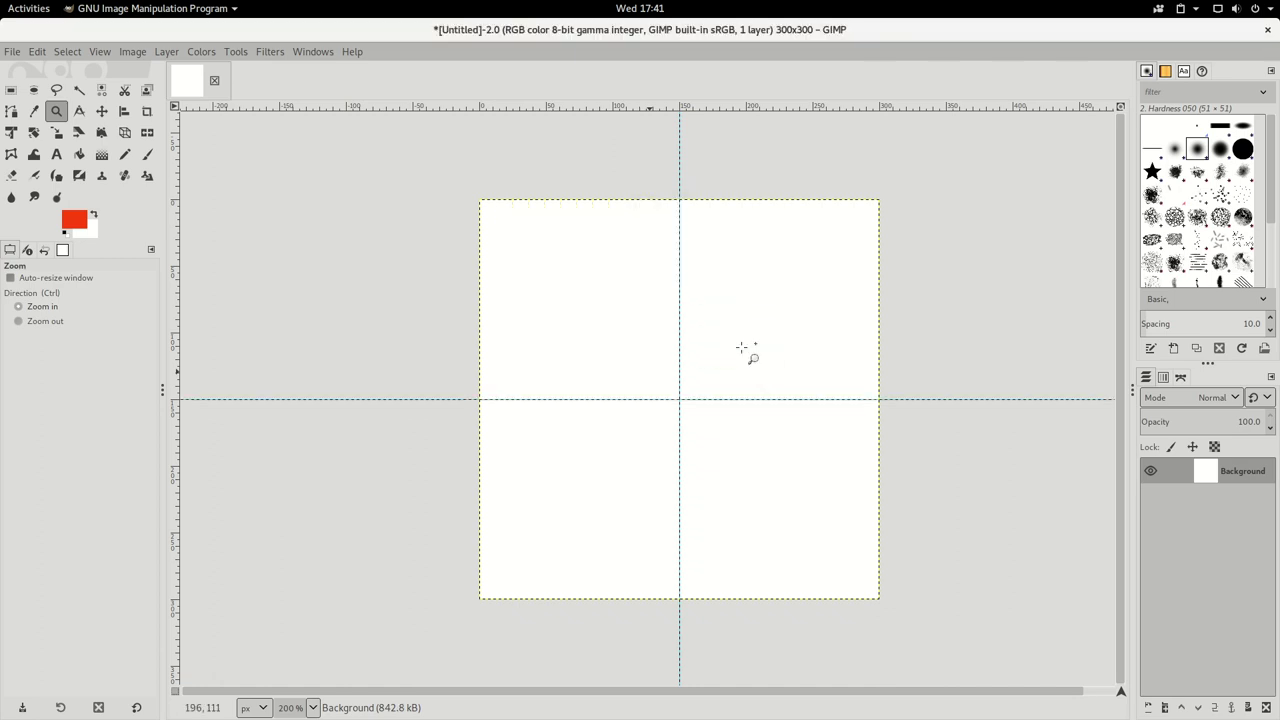
click(166, 51)
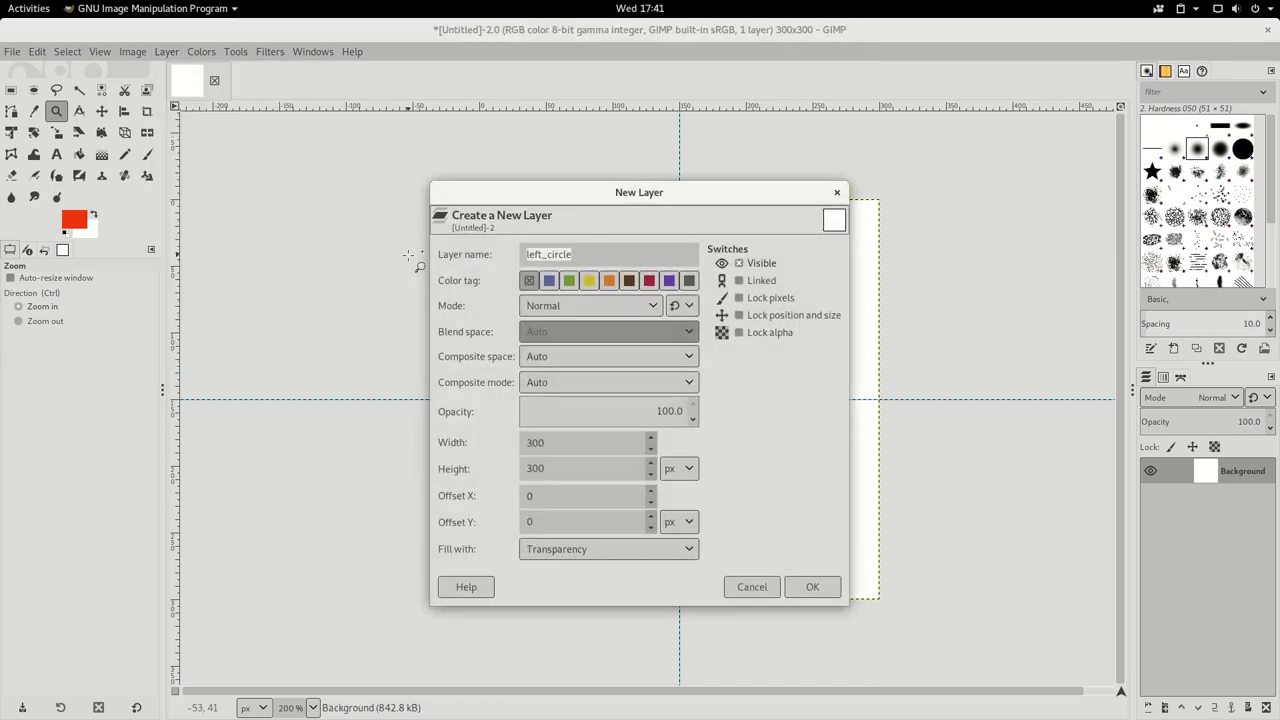
- Create a transparent layer named 'square' above the Background layer
text(su)
click(804, 579)
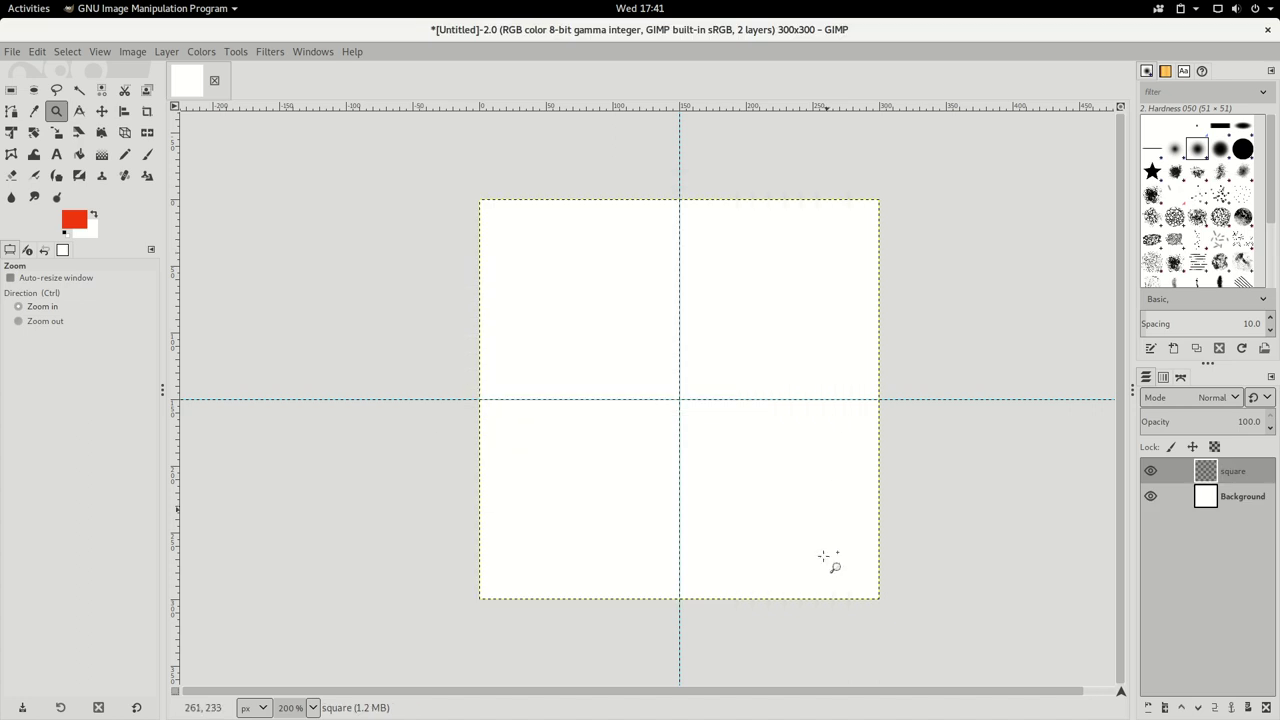
click(11, 91)
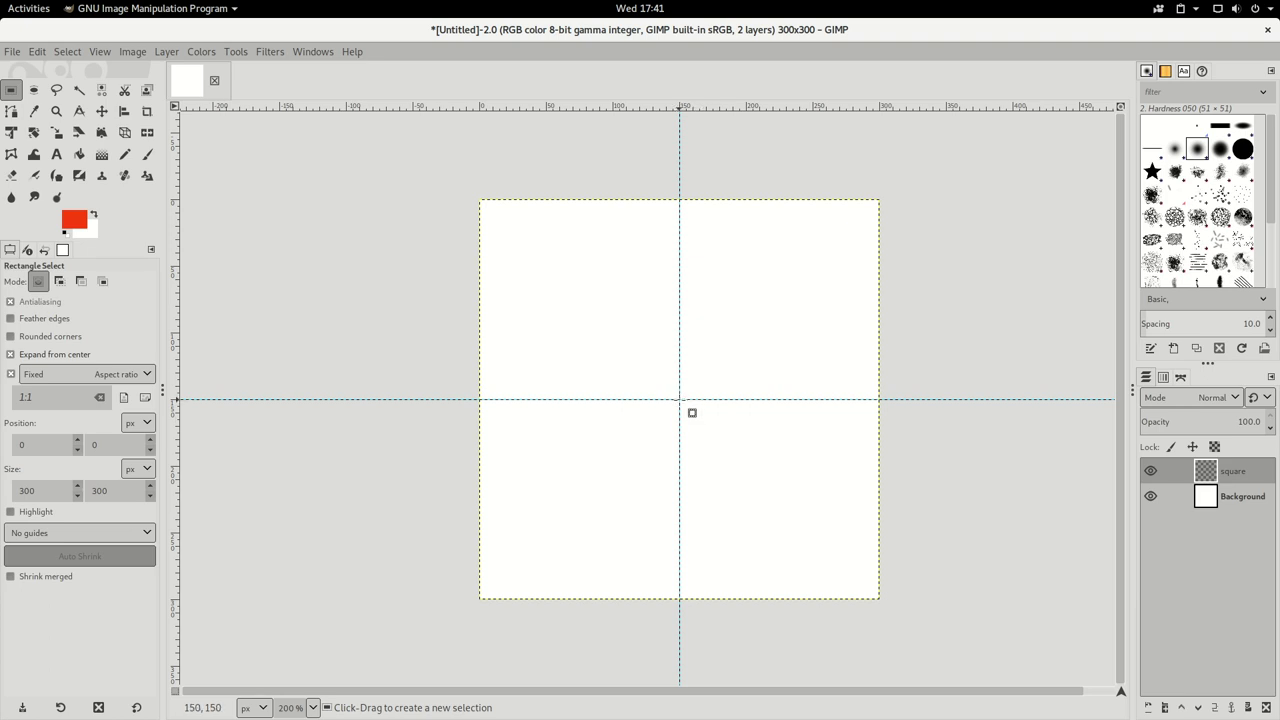
- Select a centred square covering the whole image and bucket-fill it red
drag(680, 400, 793, 603)
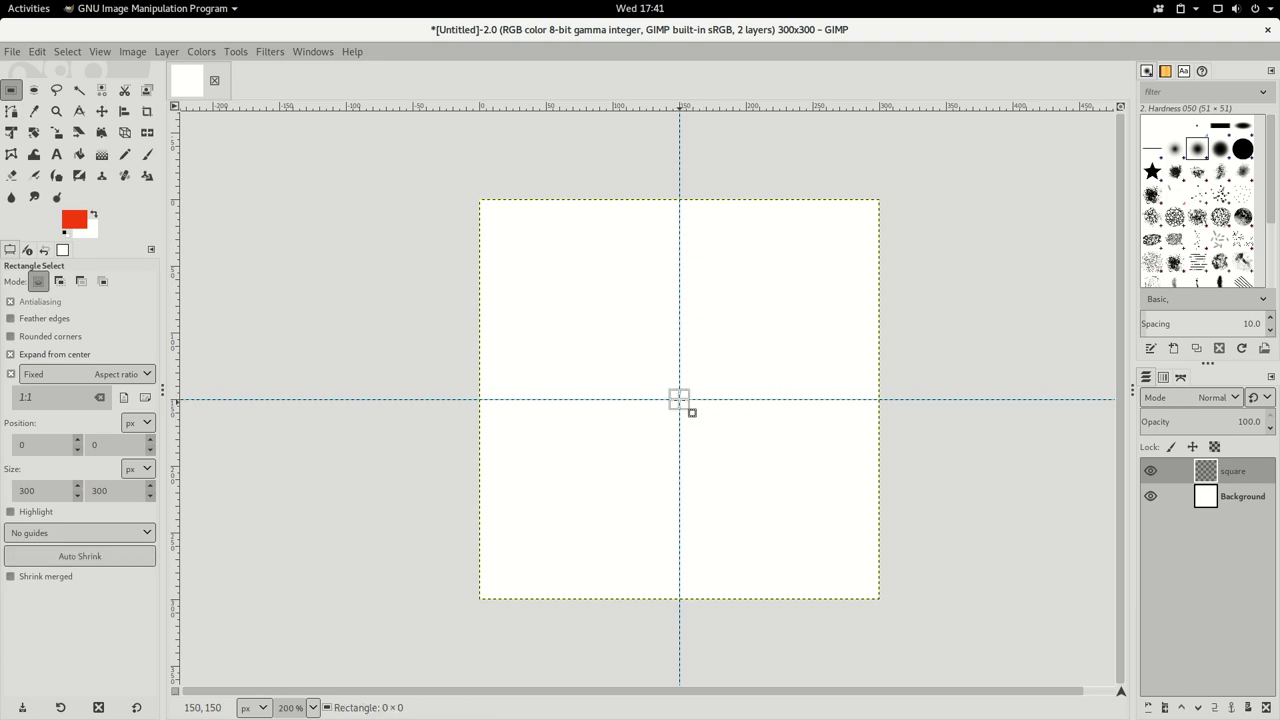
click(795, 602)
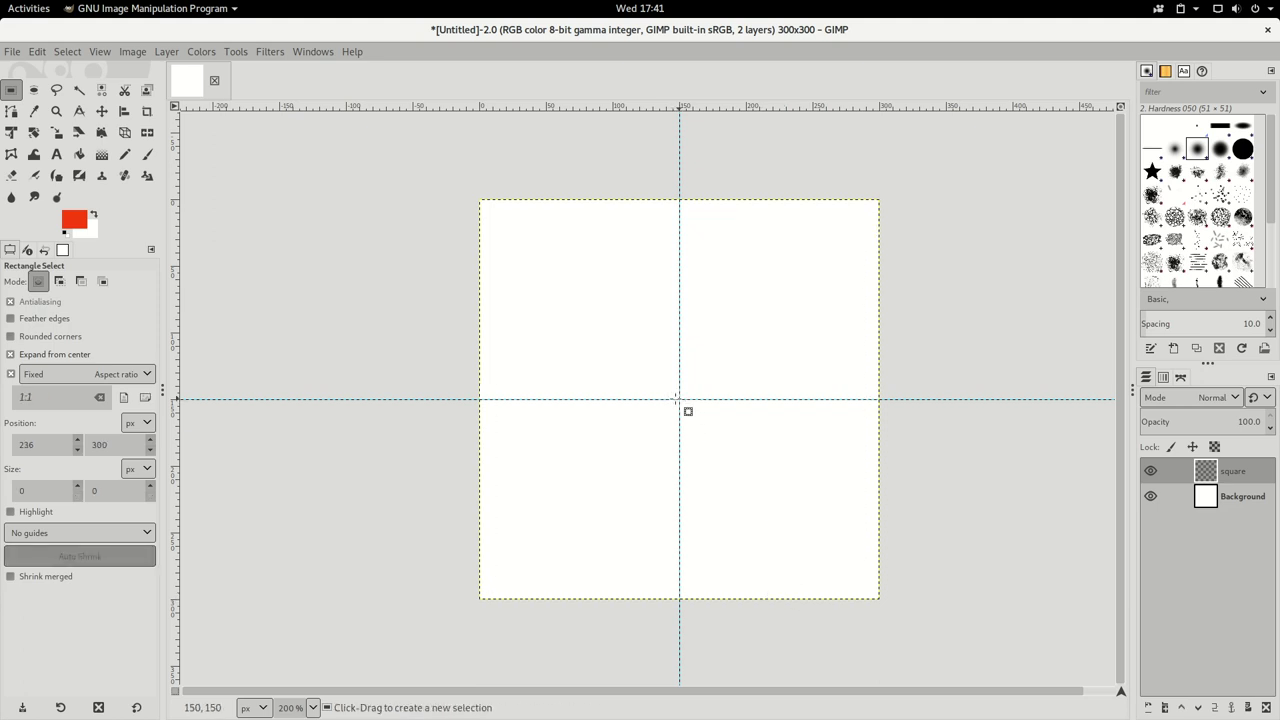
drag(680, 400, 771, 600)
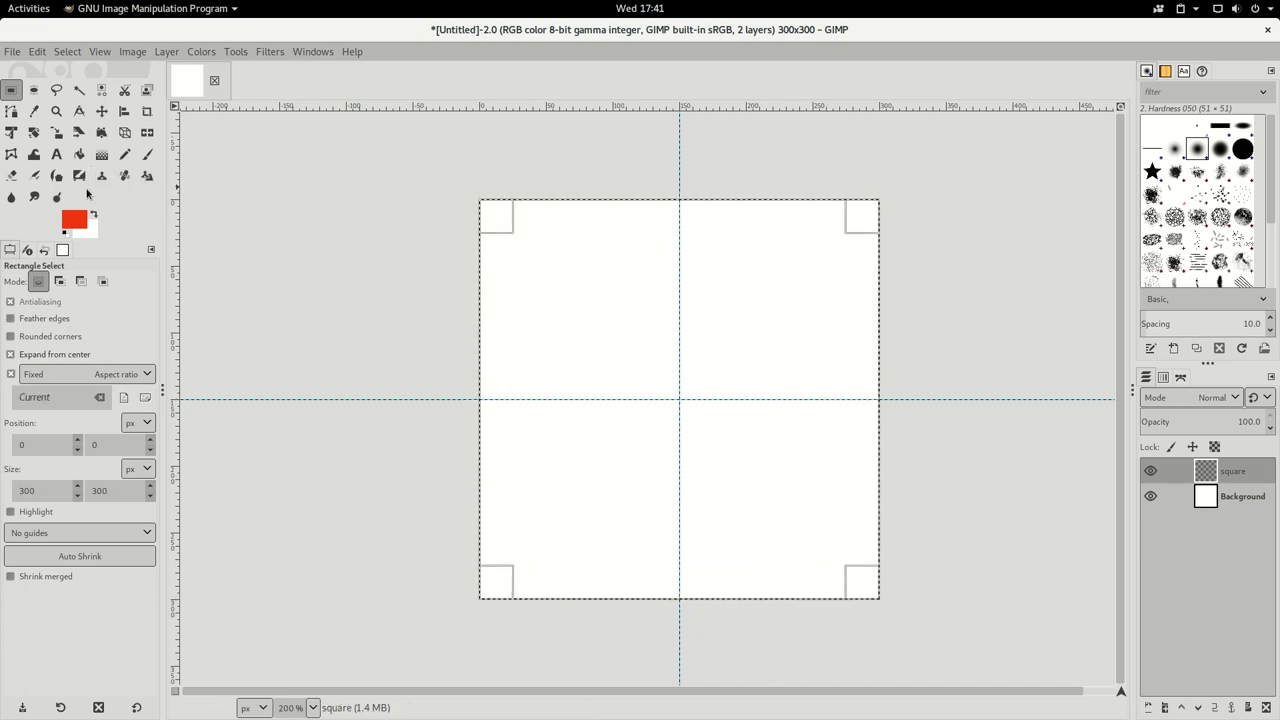
click(79, 154)
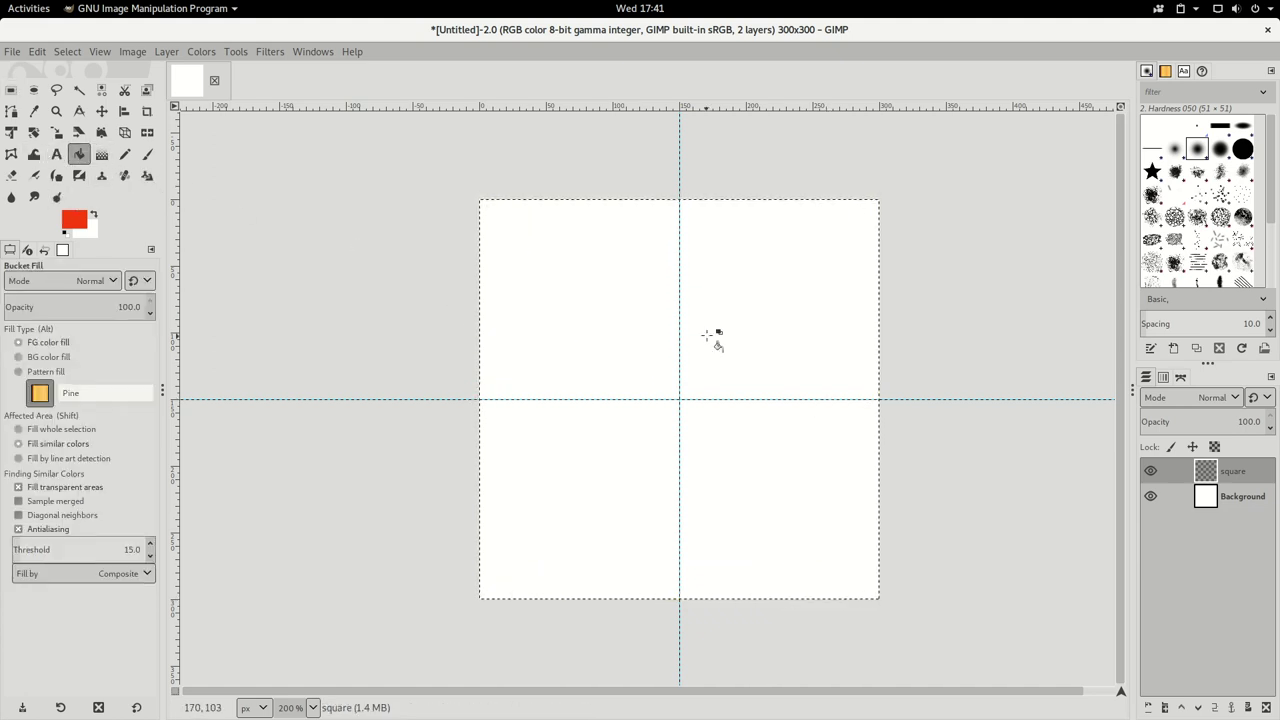
click(707, 337)
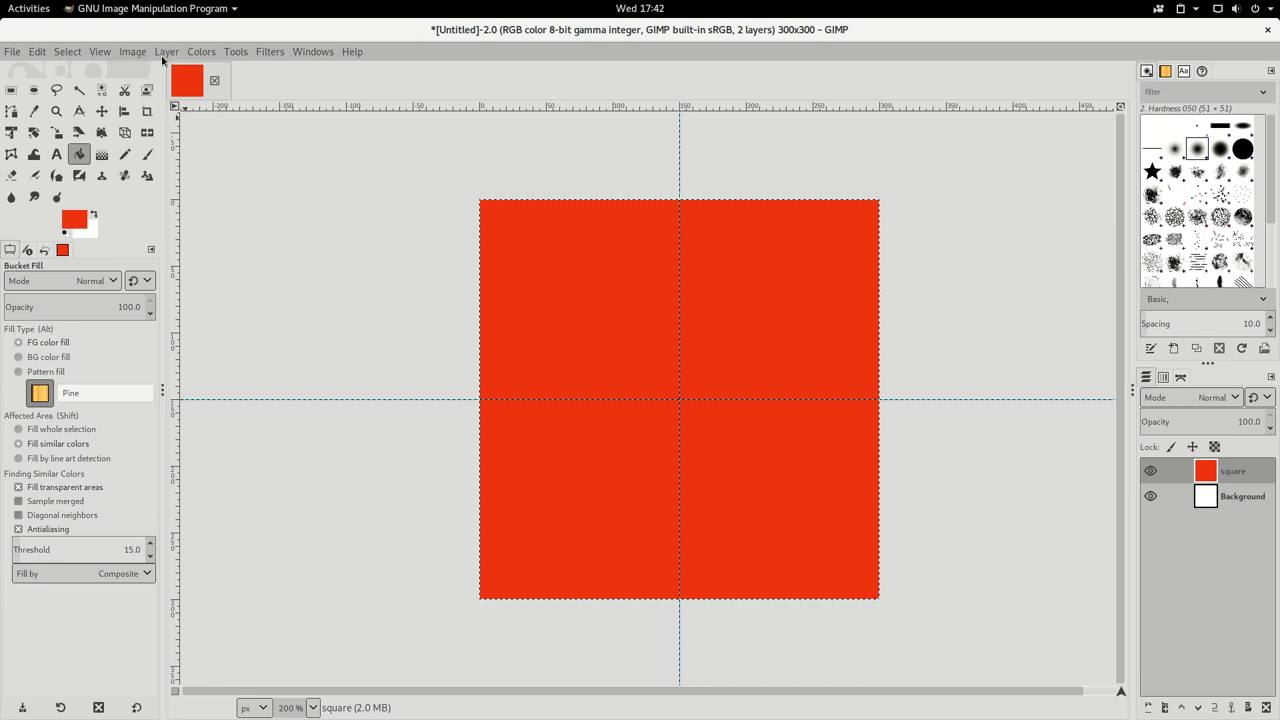
click(163, 55)
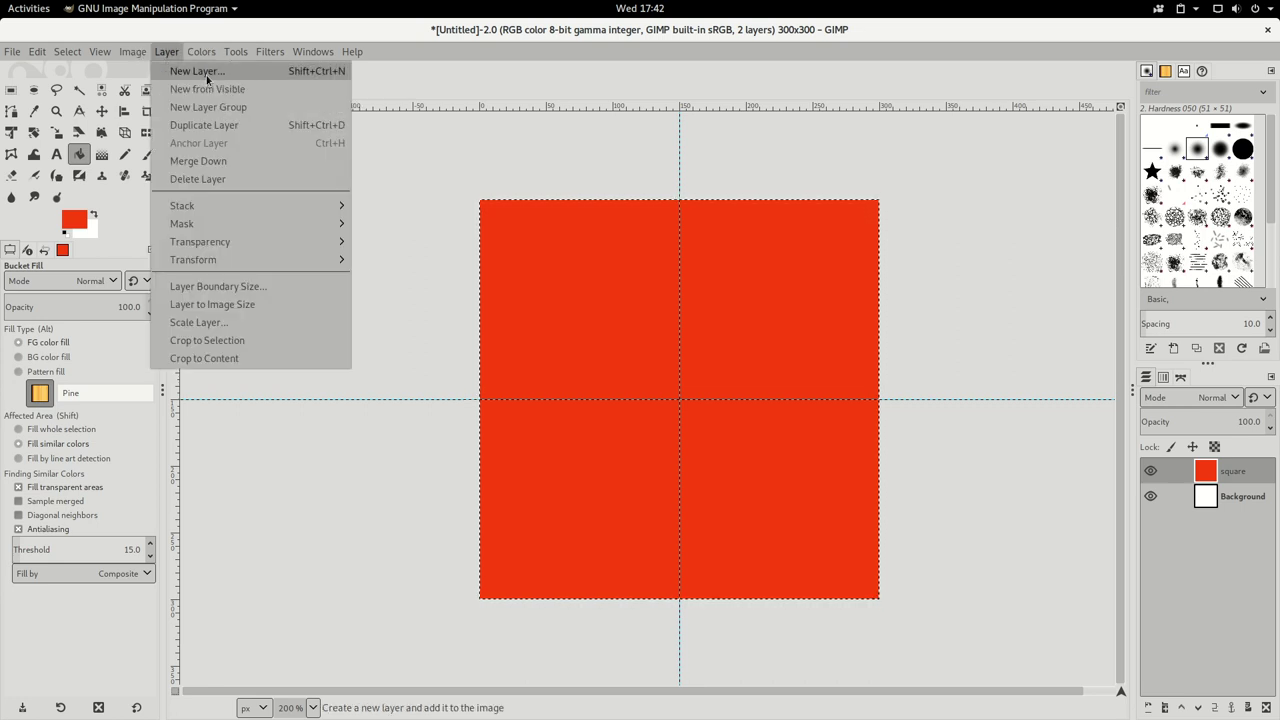
- Add a new transparent layer named 'left_circle'
click(206, 75)
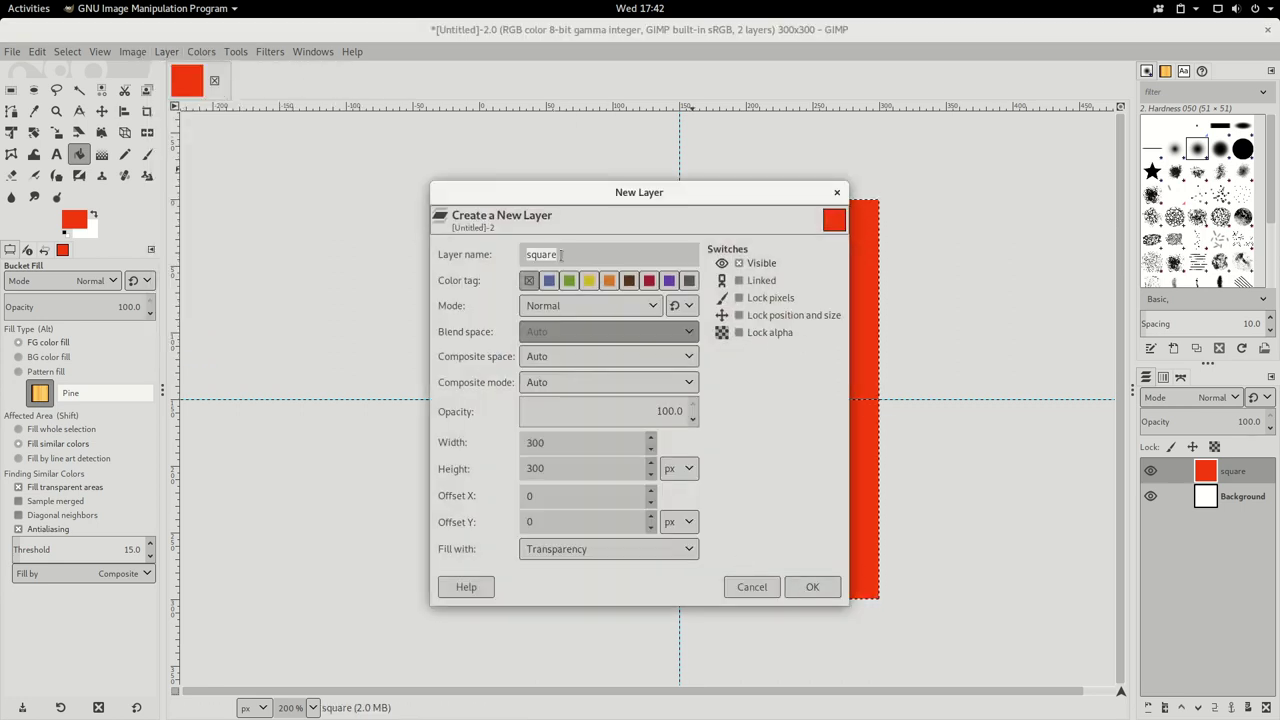
text(l)
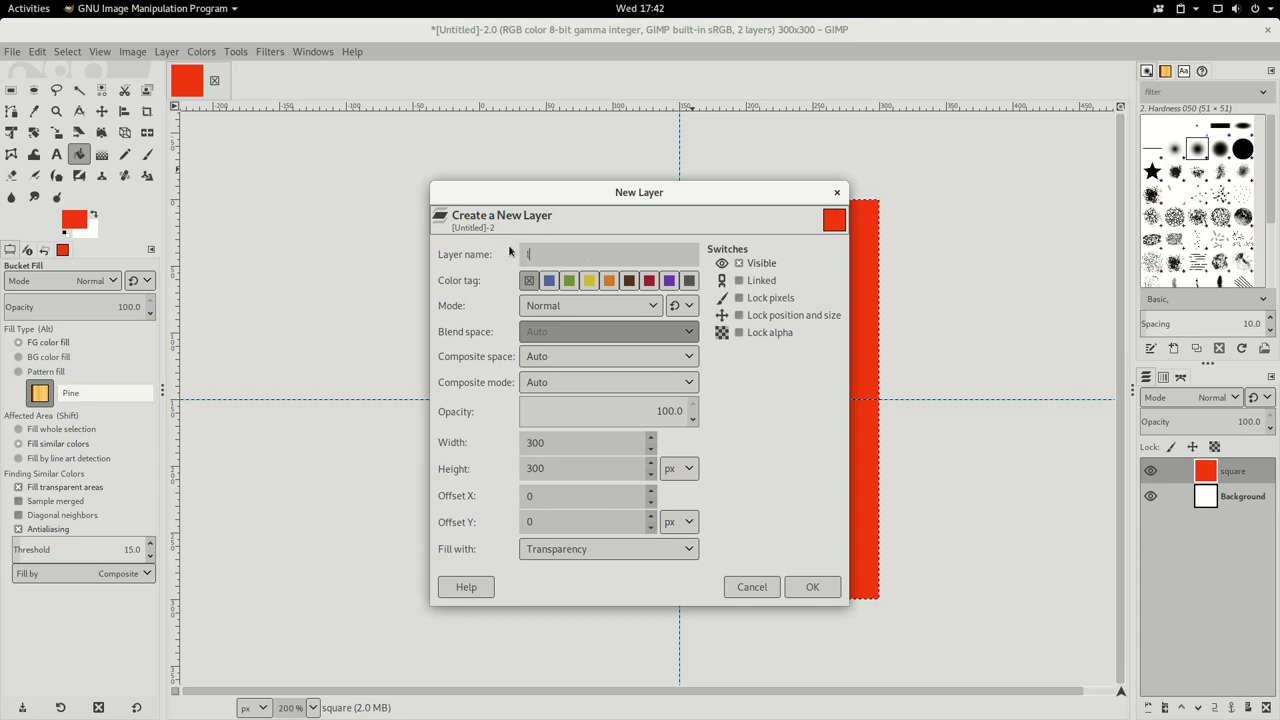
text(eft_c)
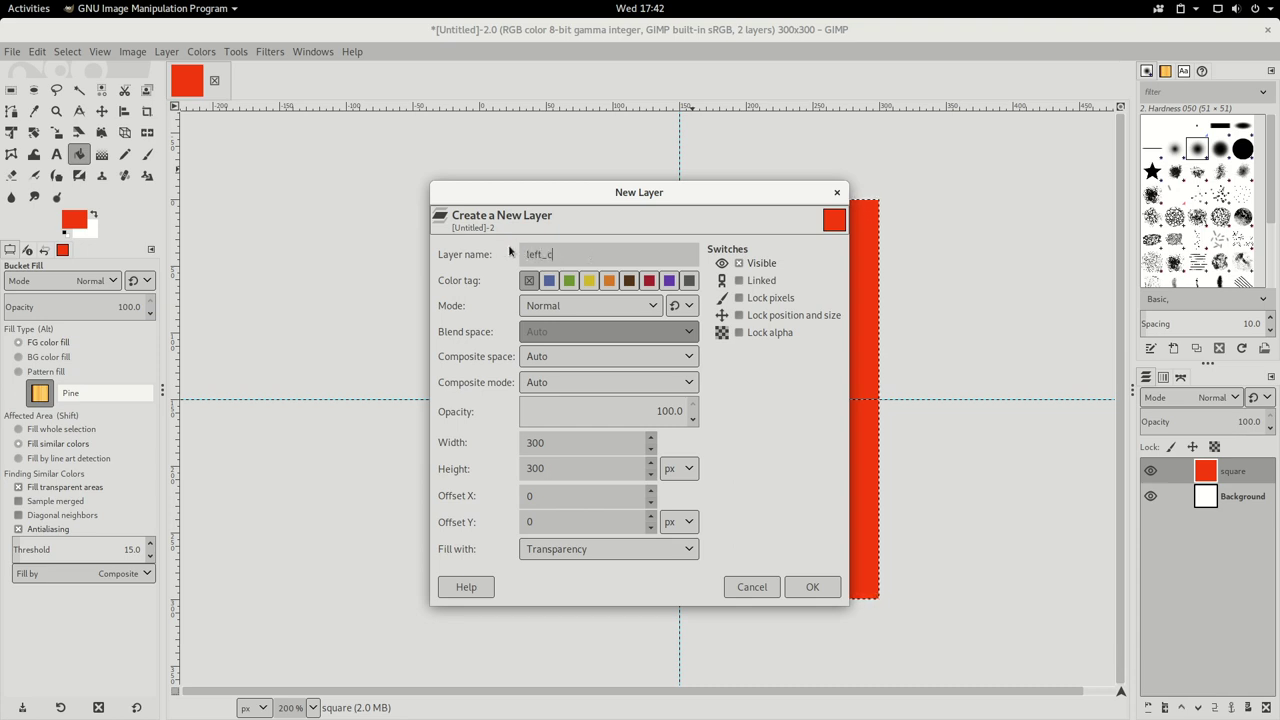
text(ircle)
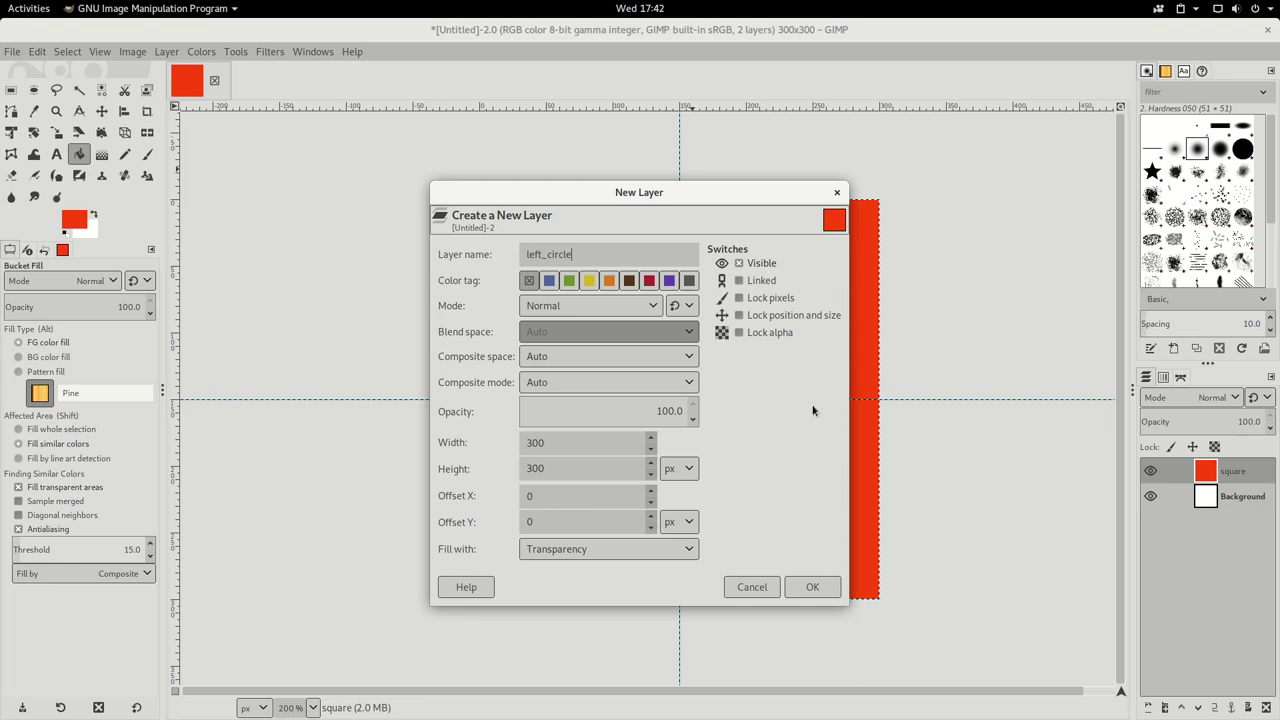
click(814, 587)
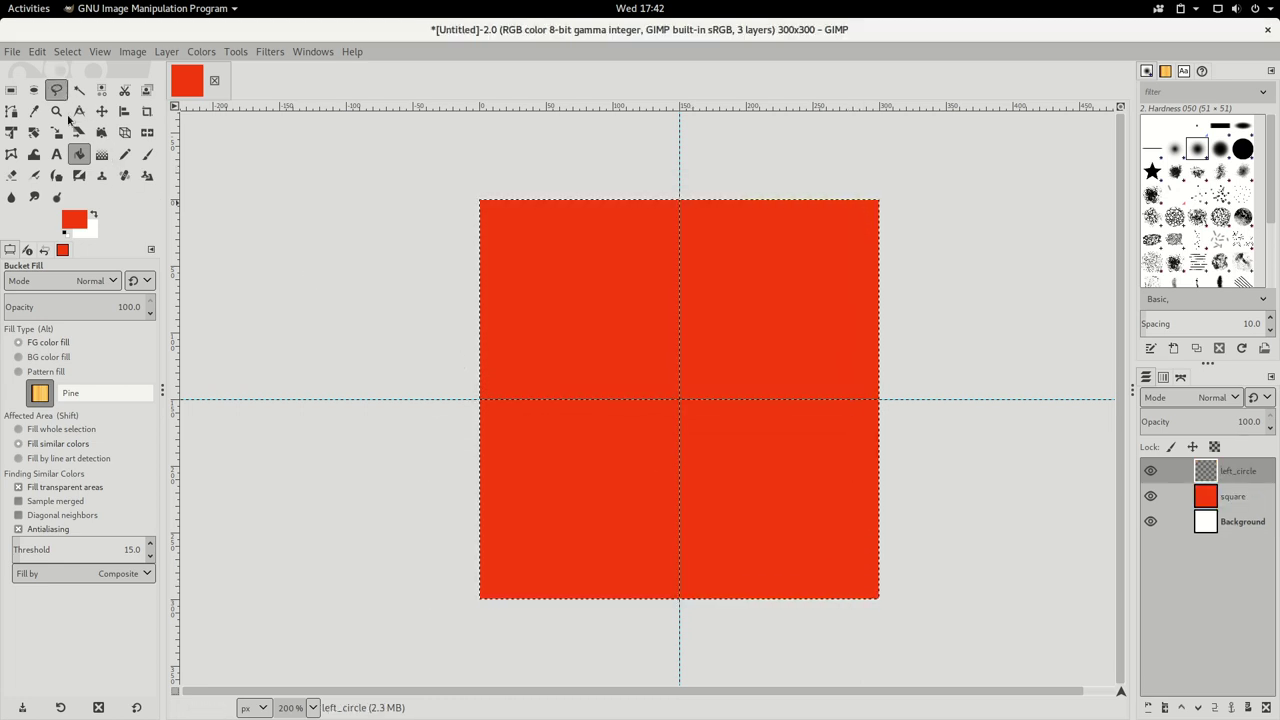
- Select a fixed-aspect, image-sized circle from the centre and fill it red
click(34, 90)
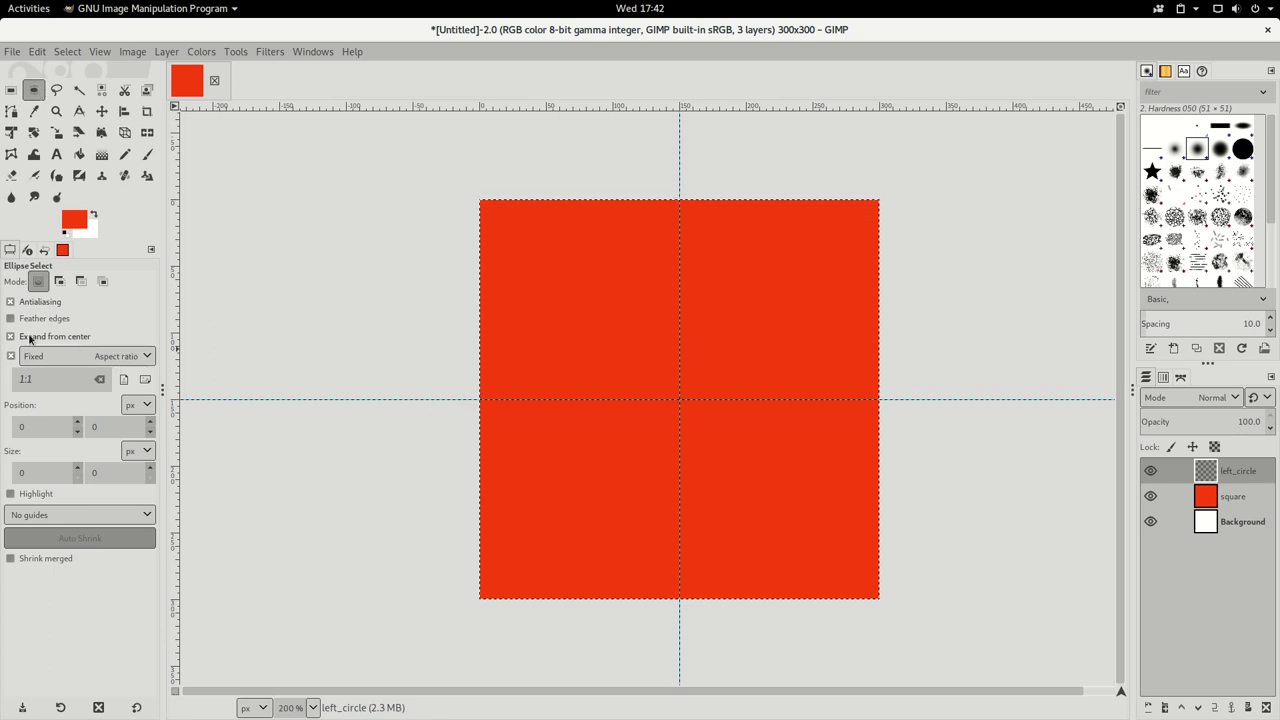
click(10, 361)
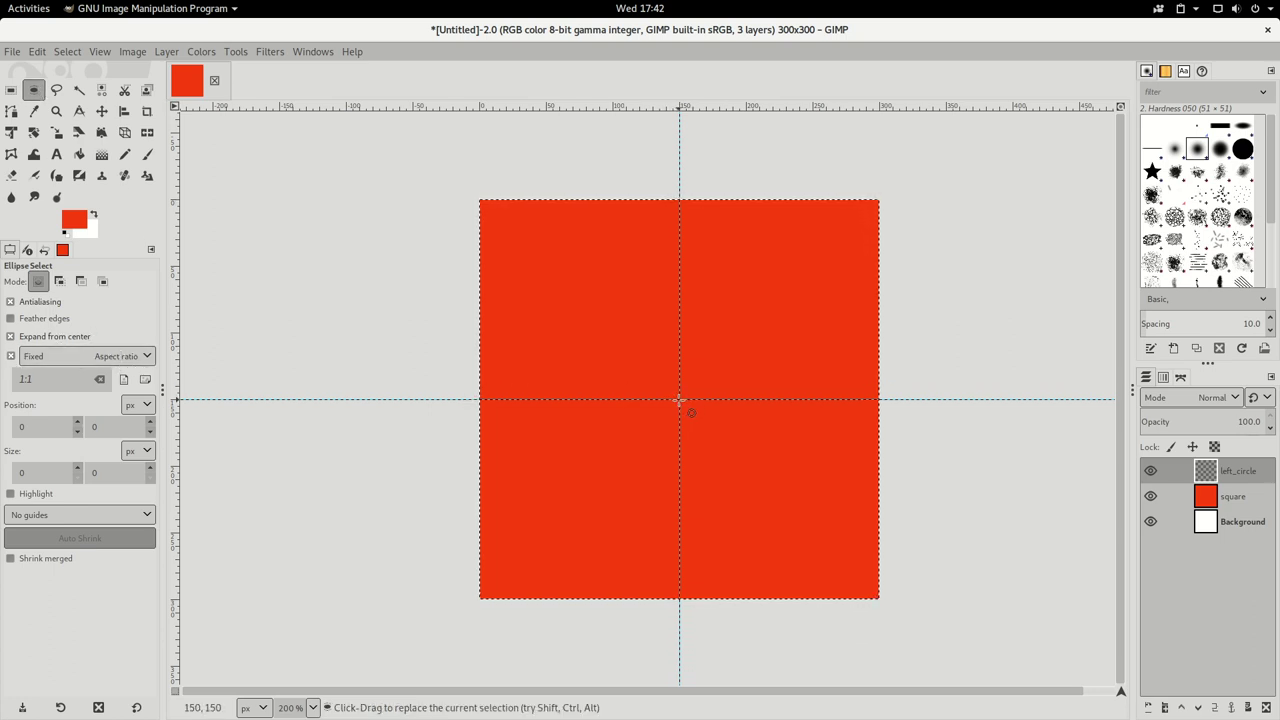
drag(680, 400, 765, 599)
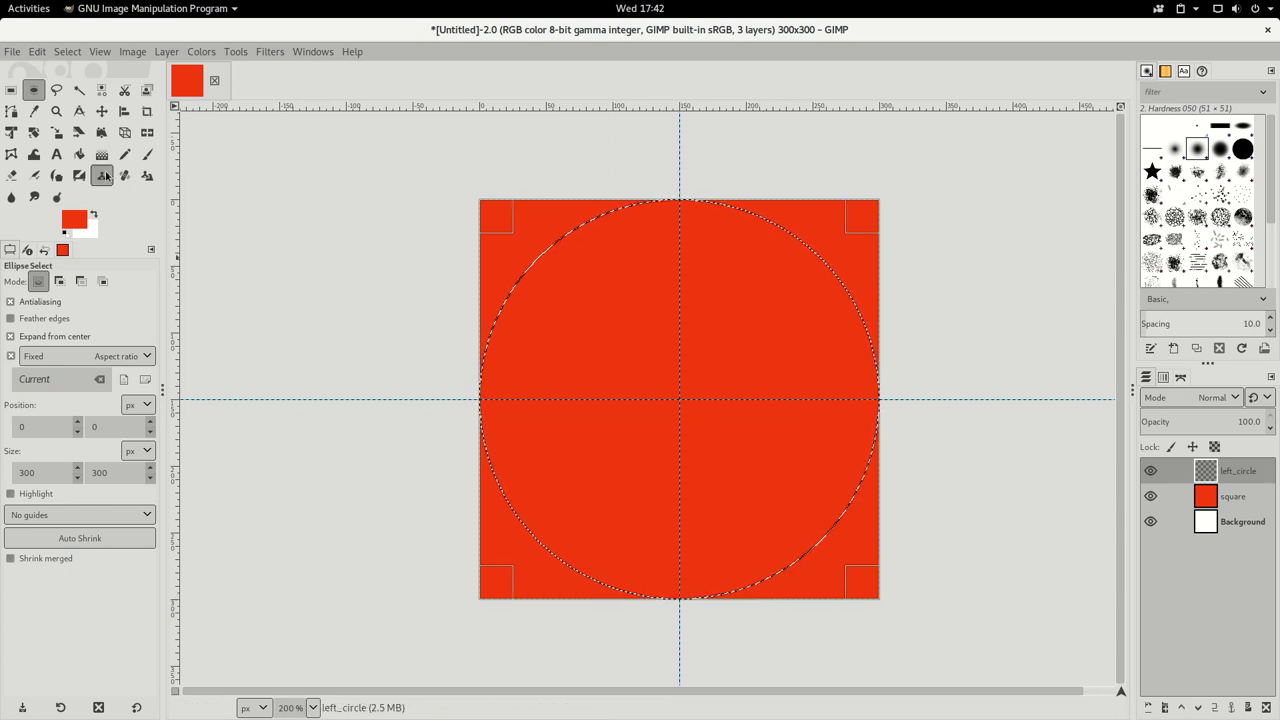
click(80, 155)
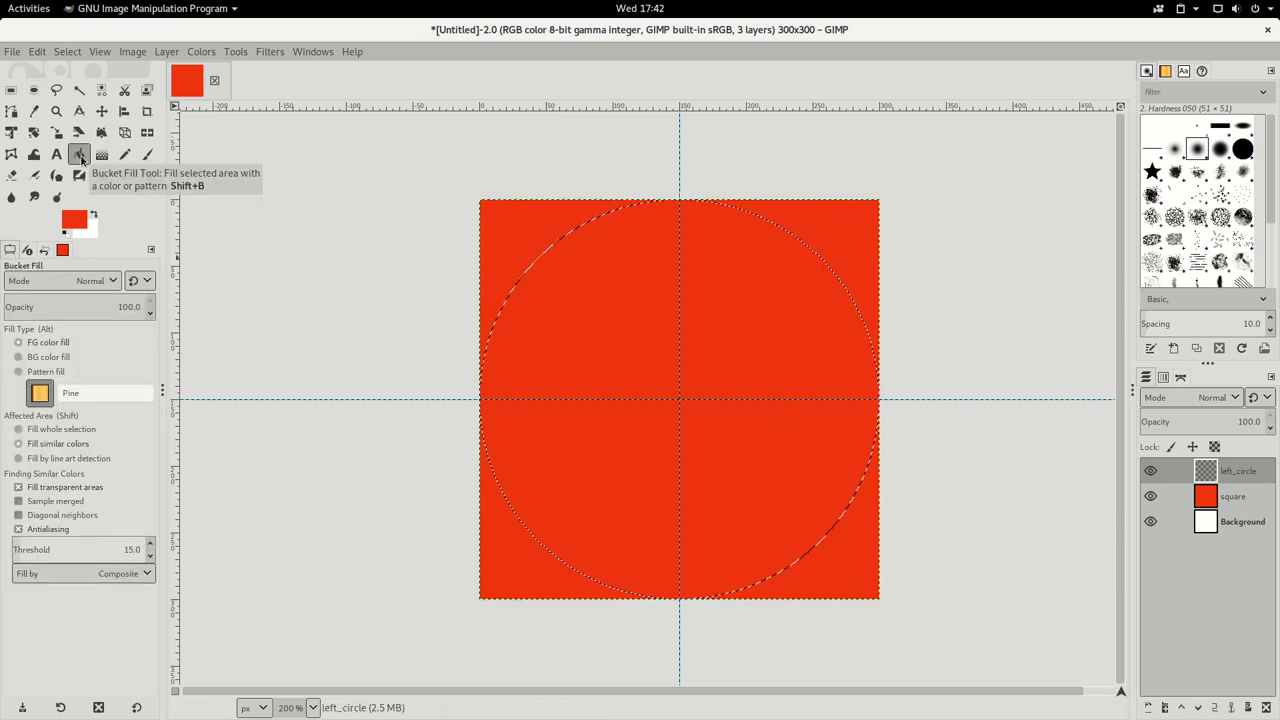
click(624, 297)
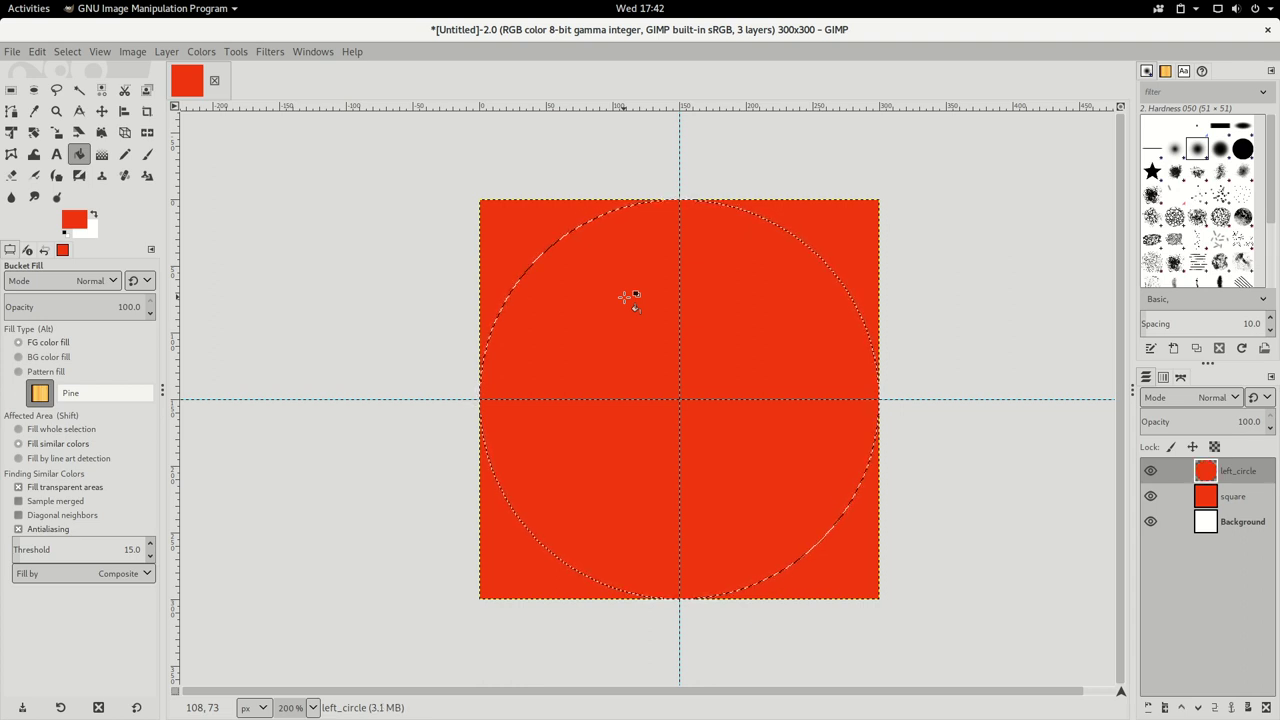
- Duplicate the left_circle layer and rename the copy 'top_circle'
right_click(1243, 473)
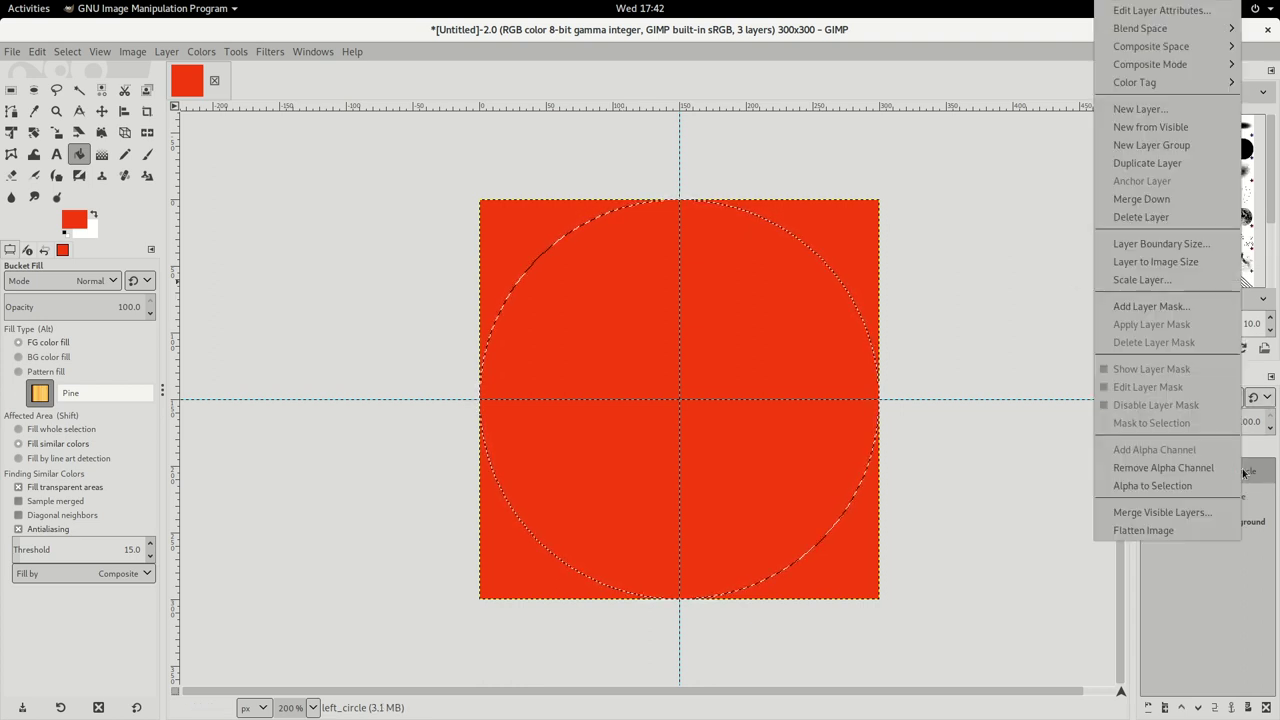
click(1185, 164)
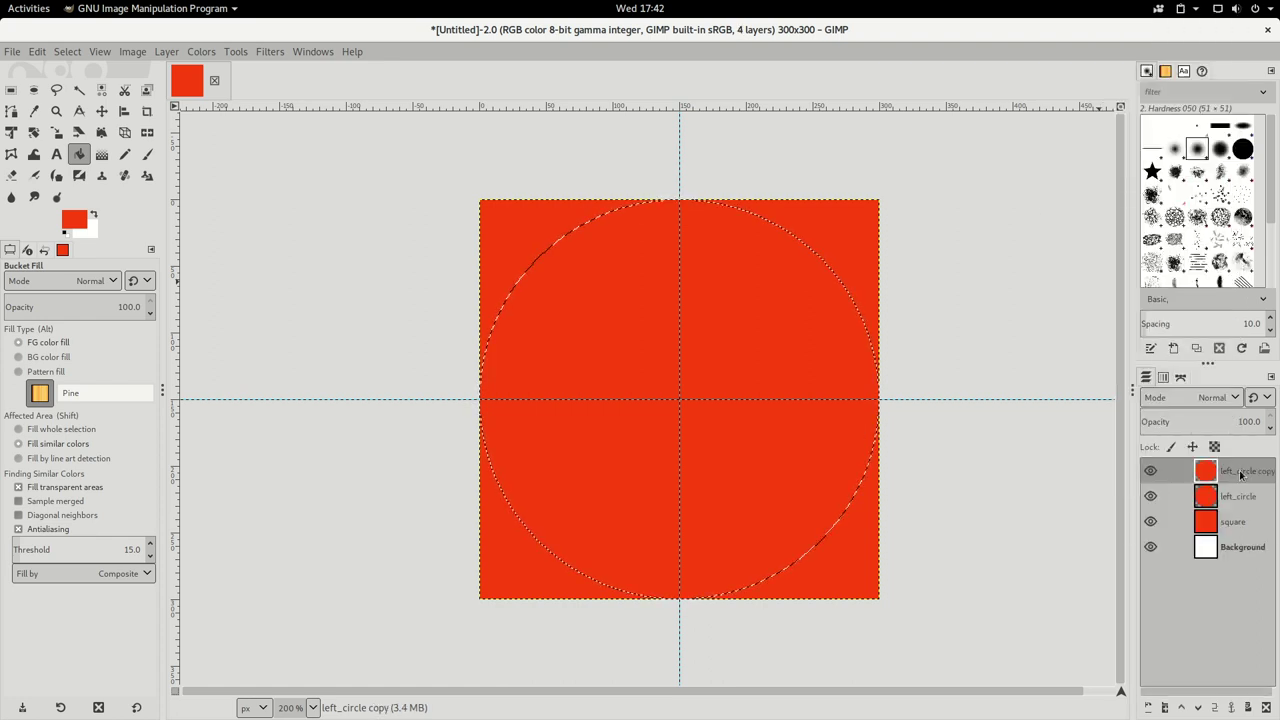
double_click(1240, 472)
key(BackSpace)
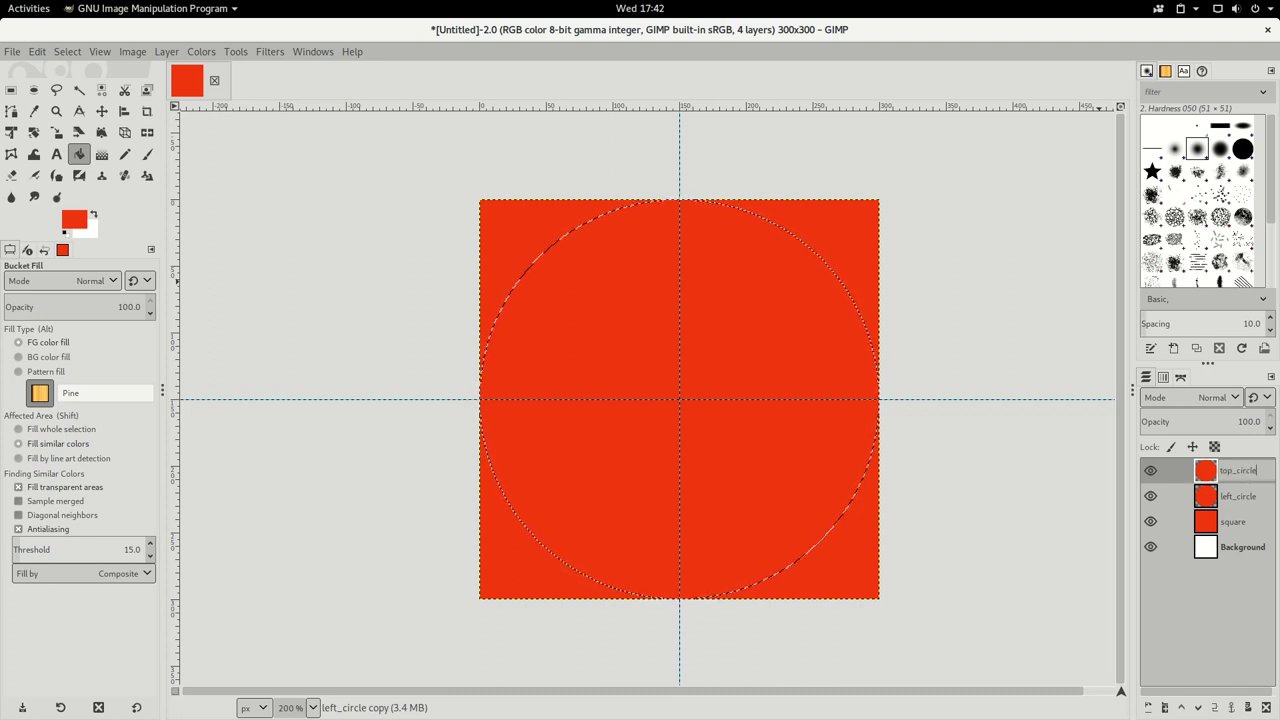
key(Return)
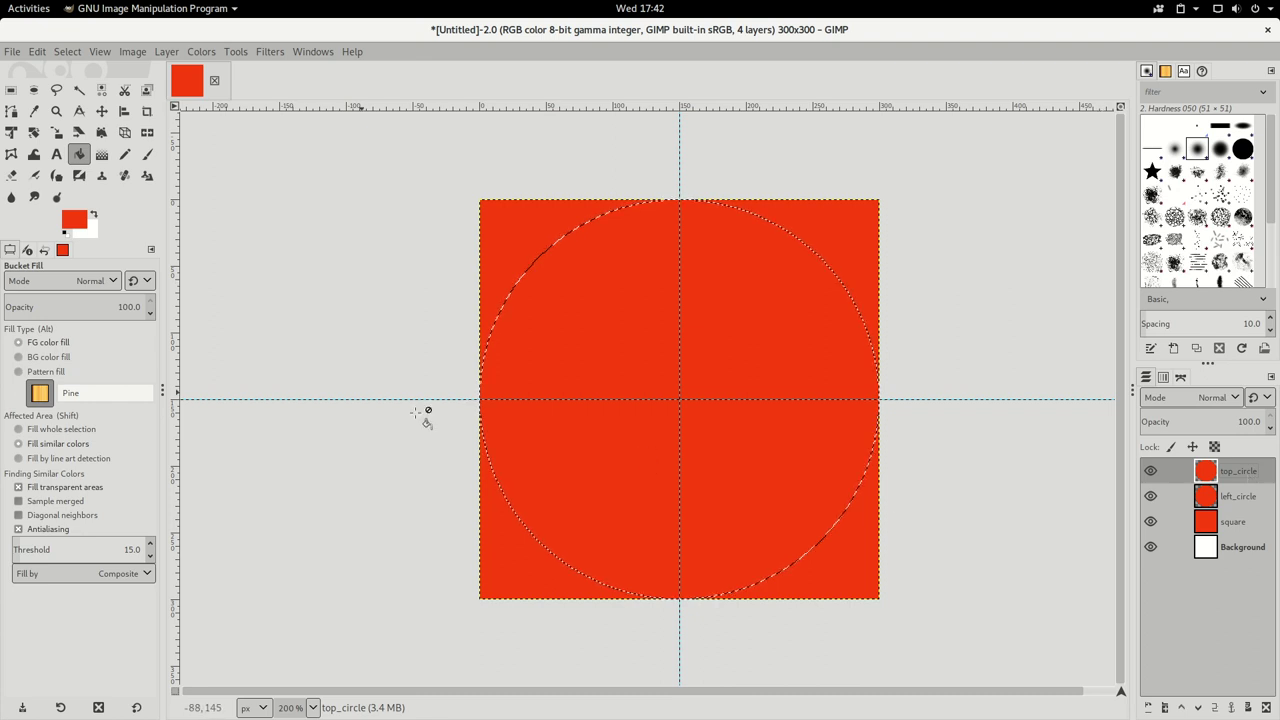
- Move top_circle up 150 px and left_circle left 150 px over the square's edges
click(98, 119)
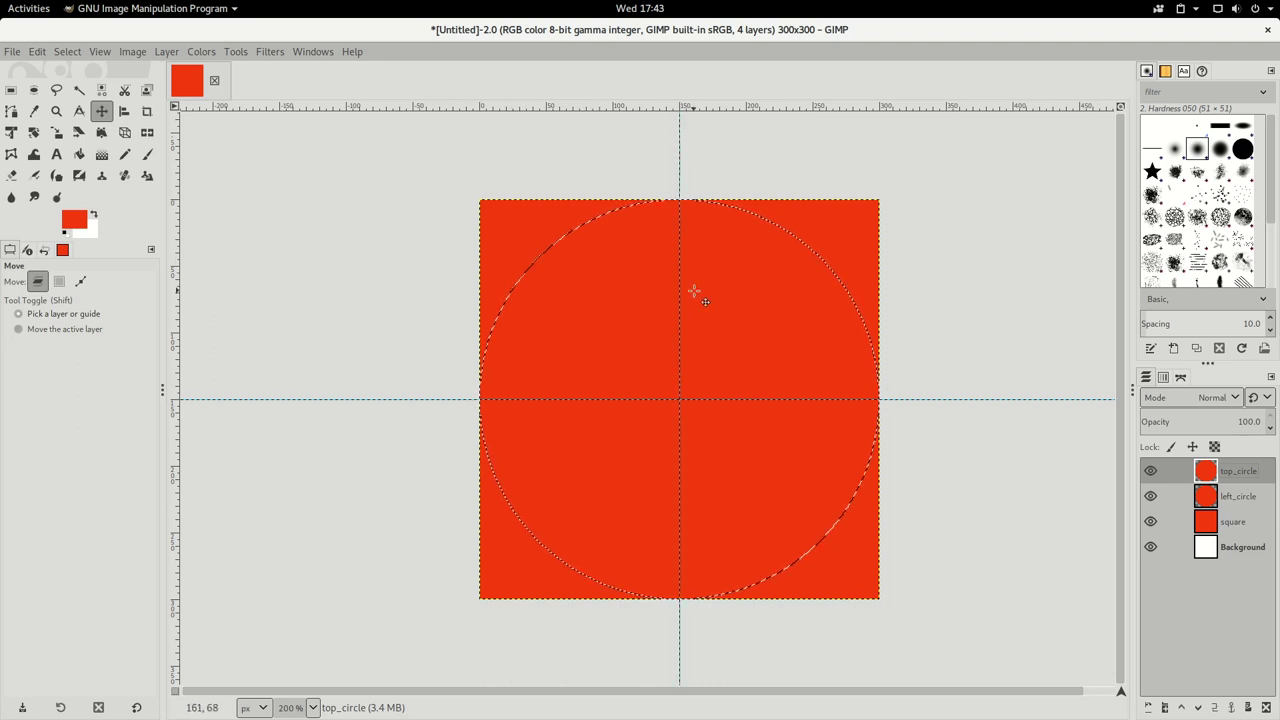
drag(694, 291, 494, 287)
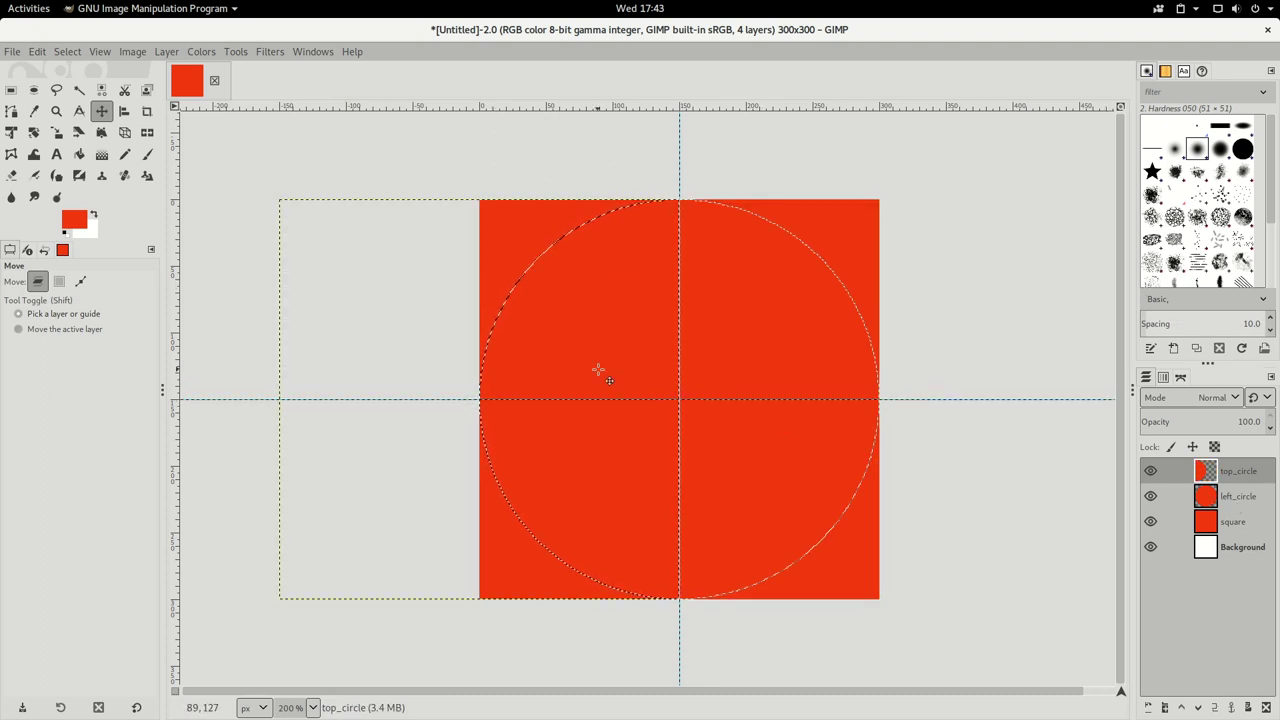
key(ctrl+z)
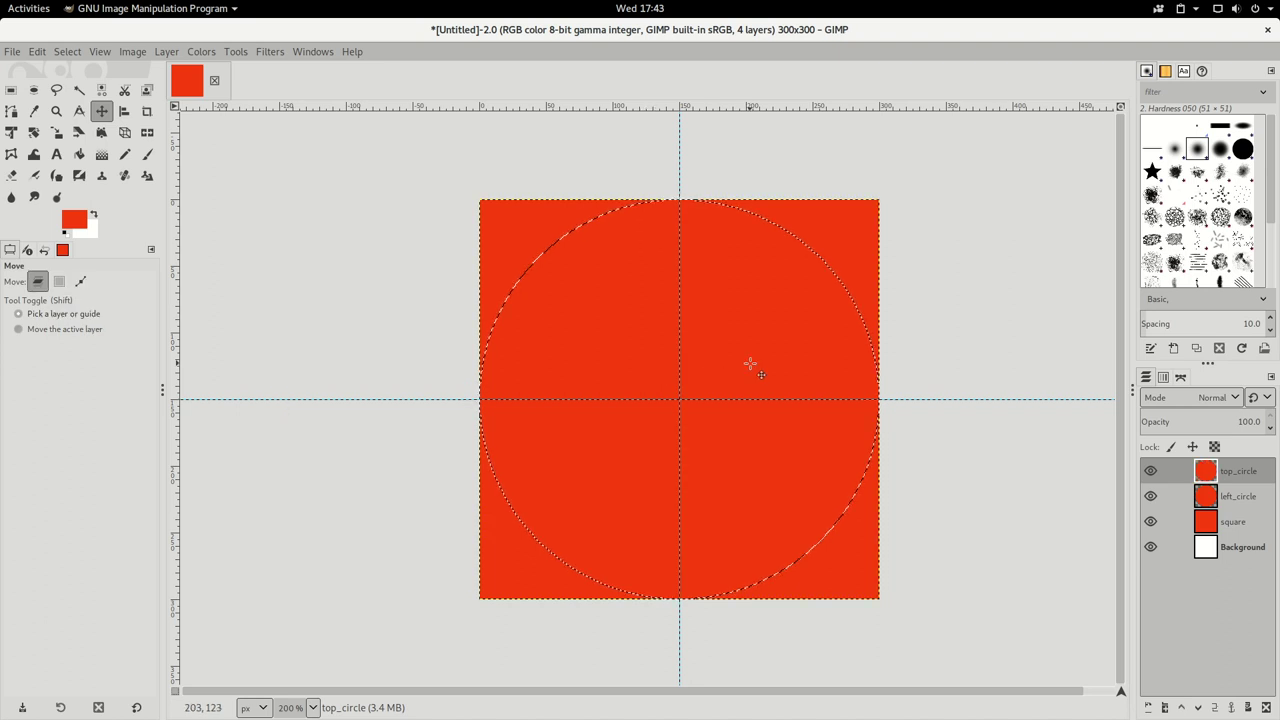
drag(727, 386, 724, 187)
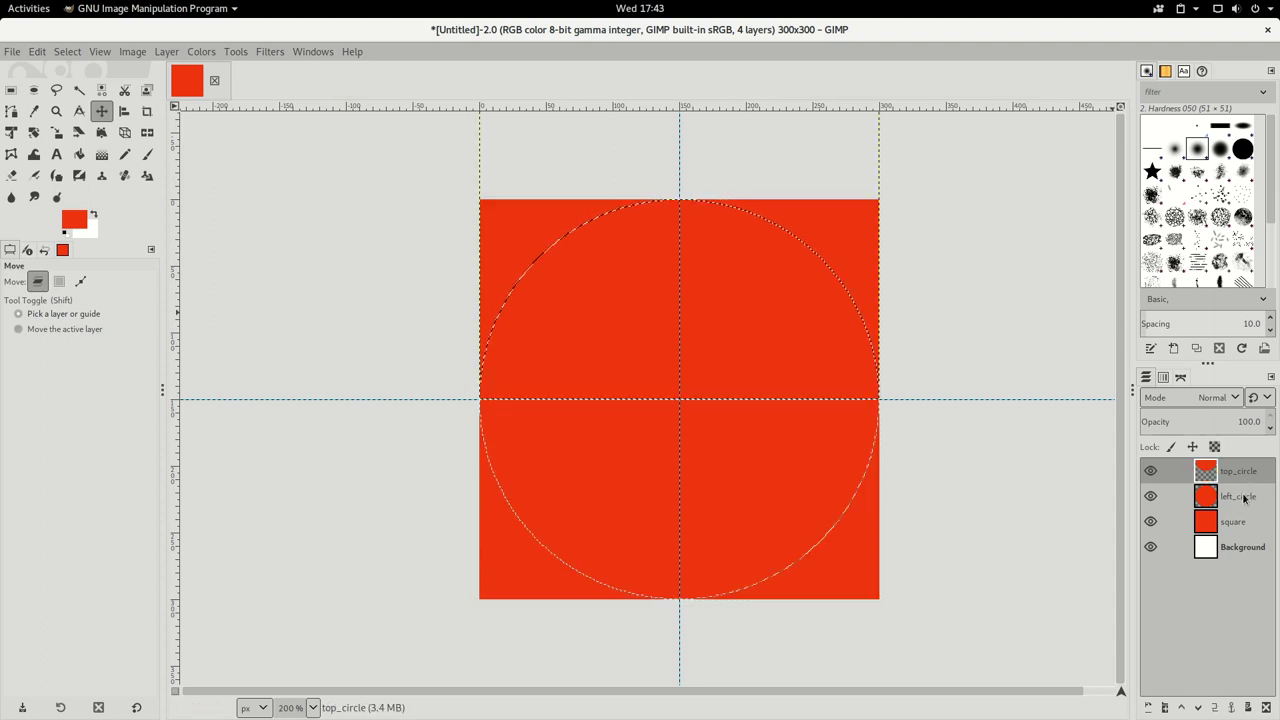
click(1244, 498)
drag(826, 506, 630, 504)
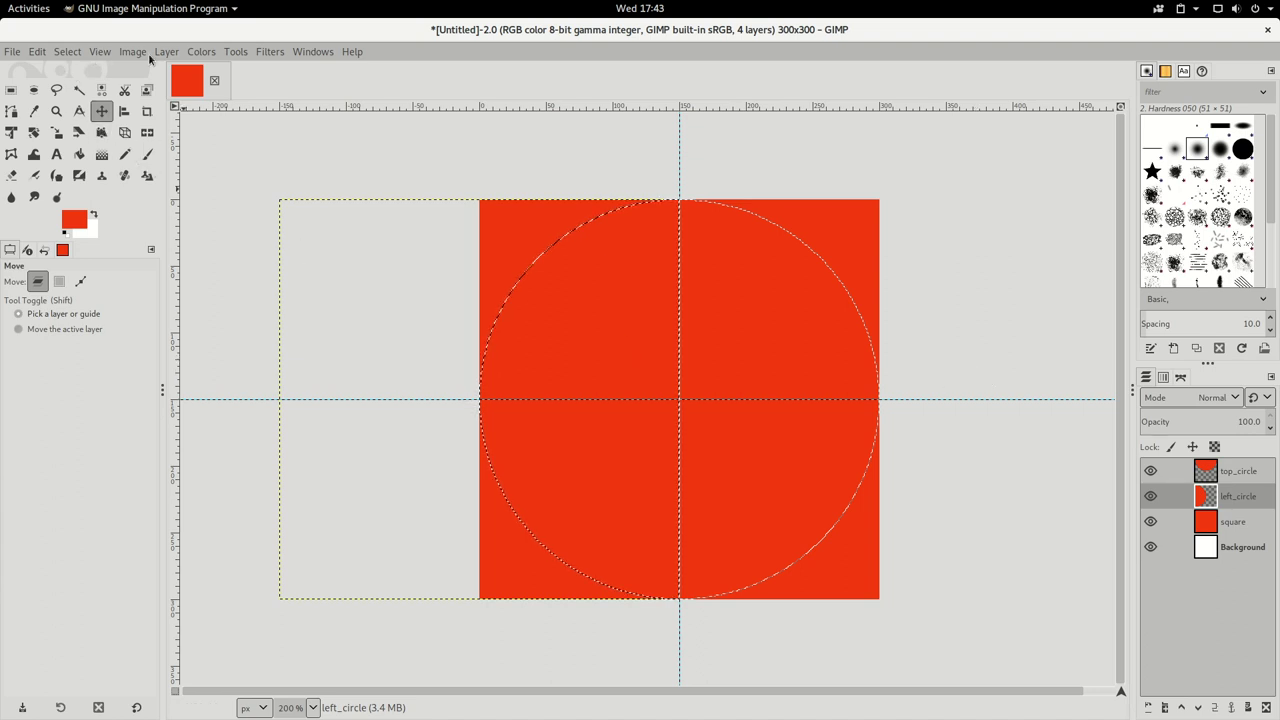
- Deselect all, then merge top_circle, left_circle and square down into Background
click(67, 52)
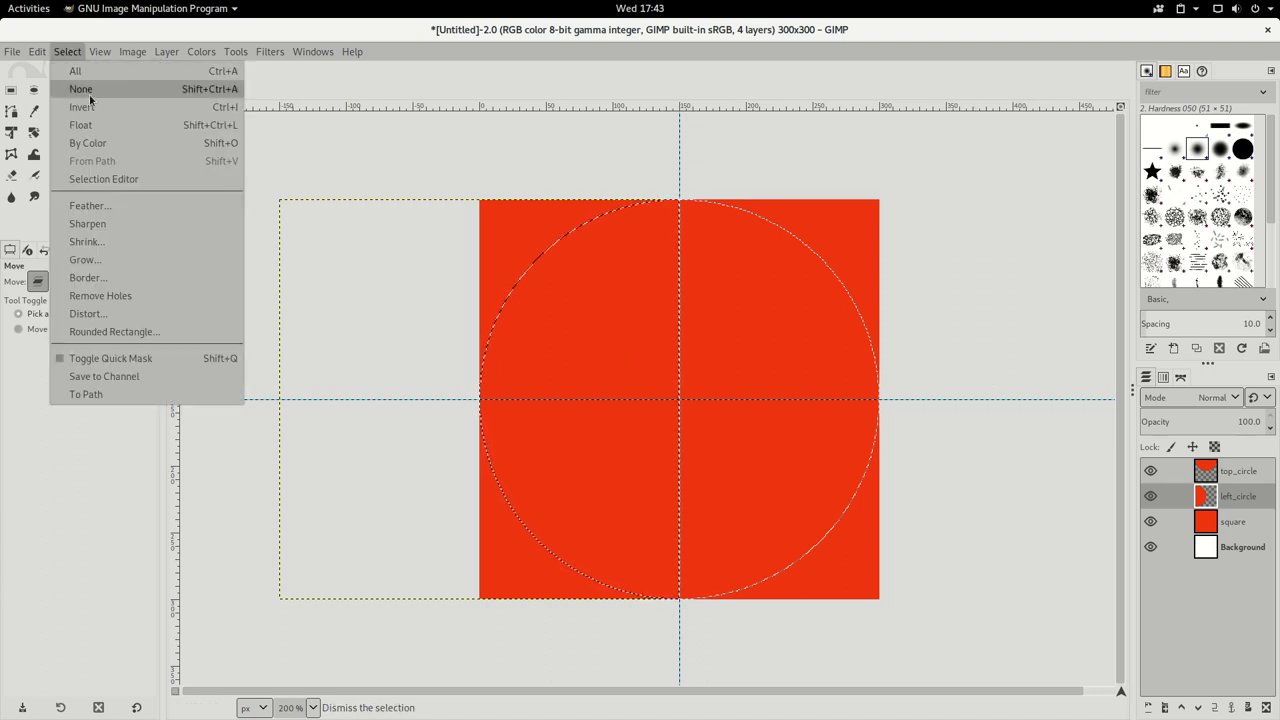
click(86, 92)
click(1245, 471)
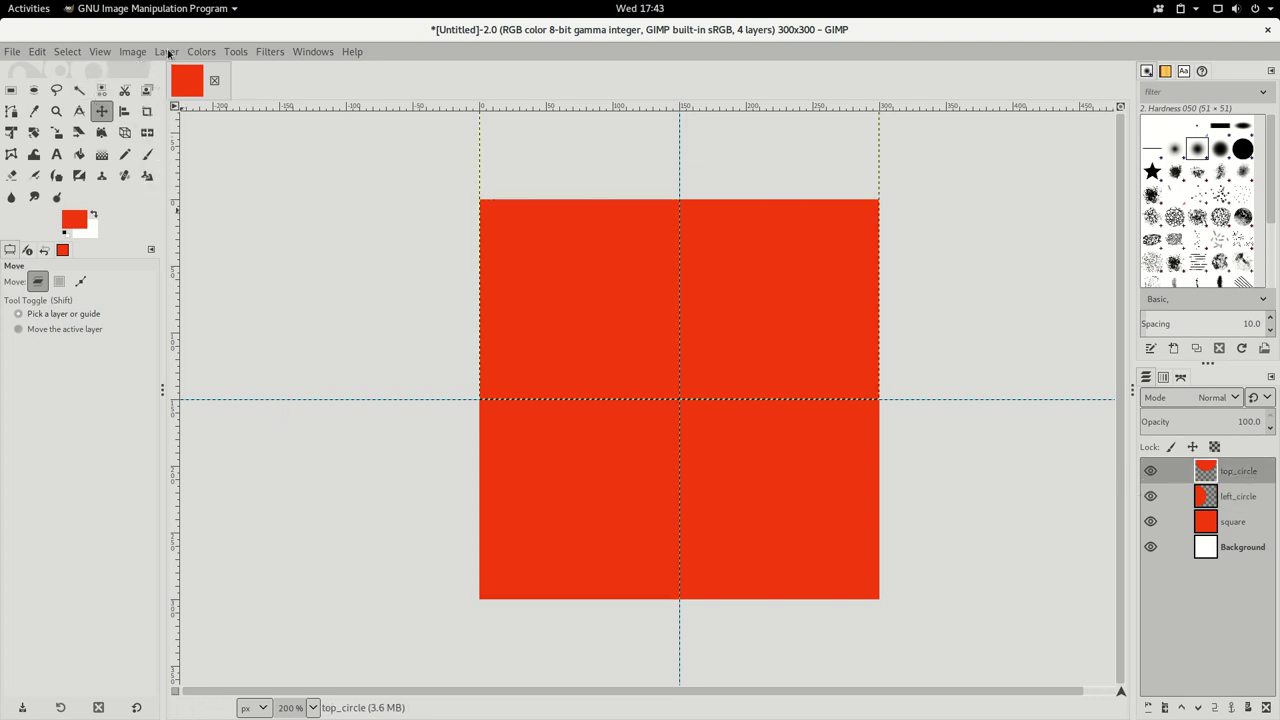
click(168, 52)
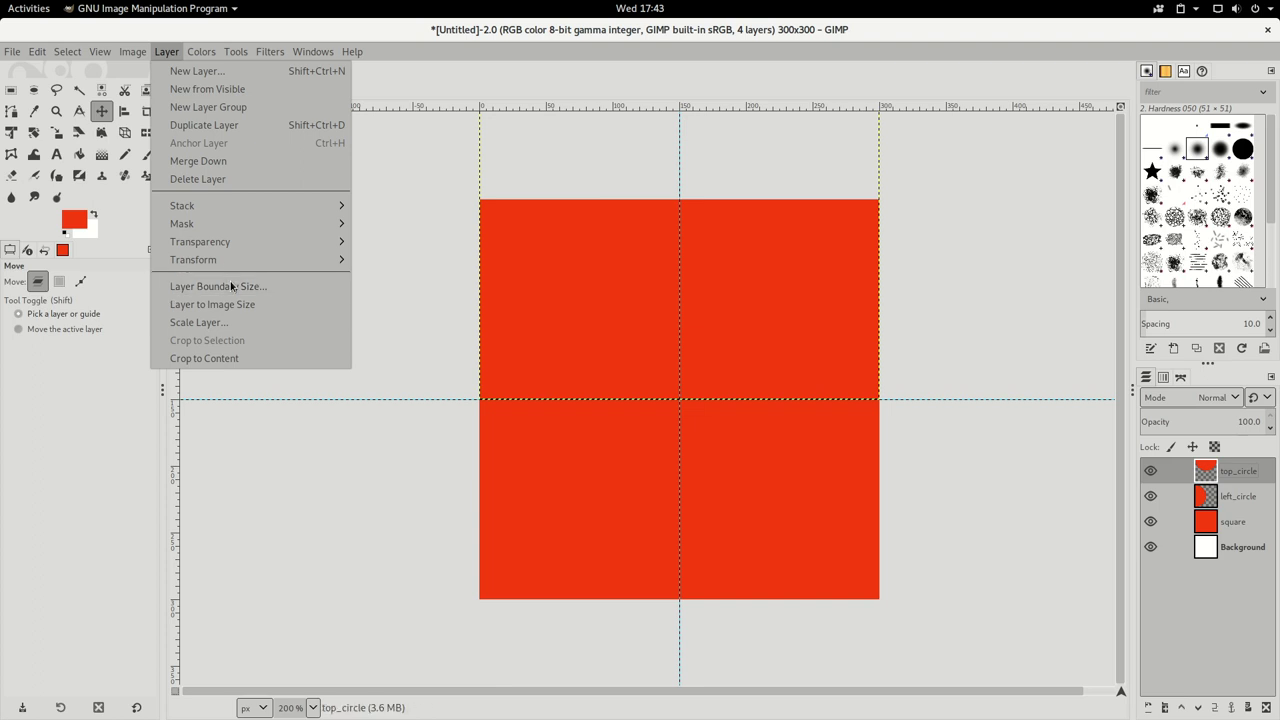
click(208, 160)
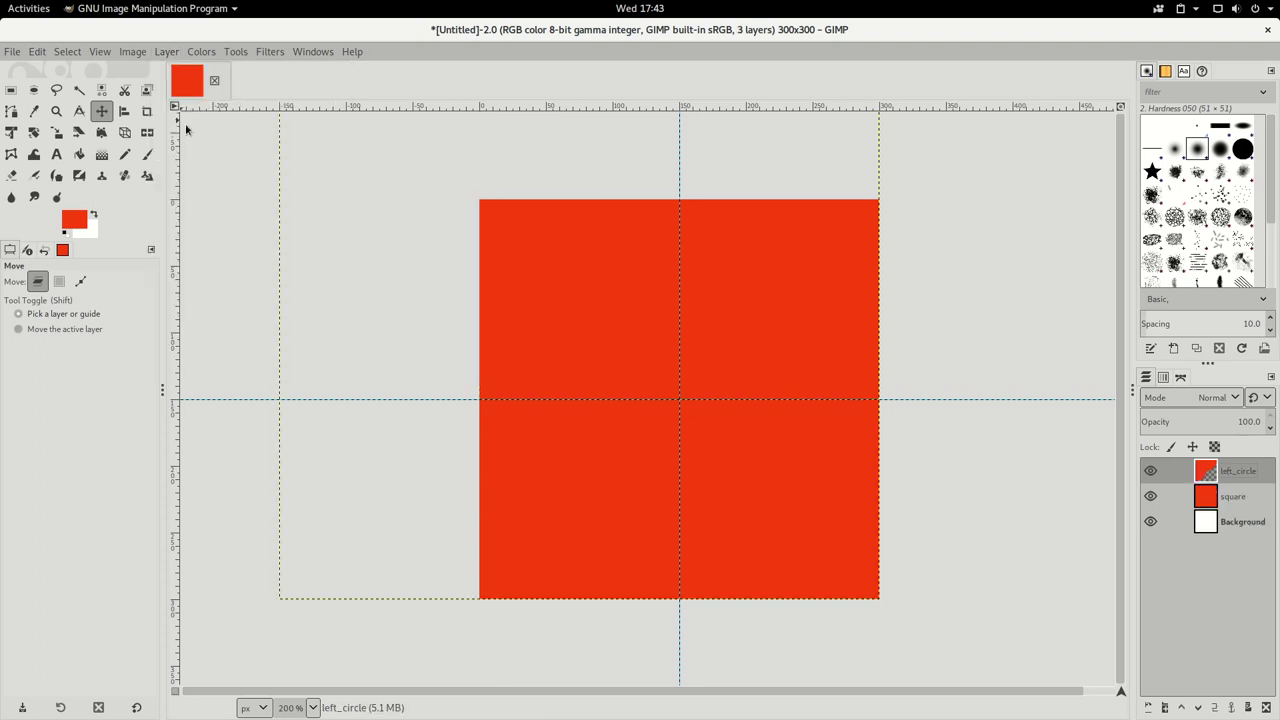
click(164, 54)
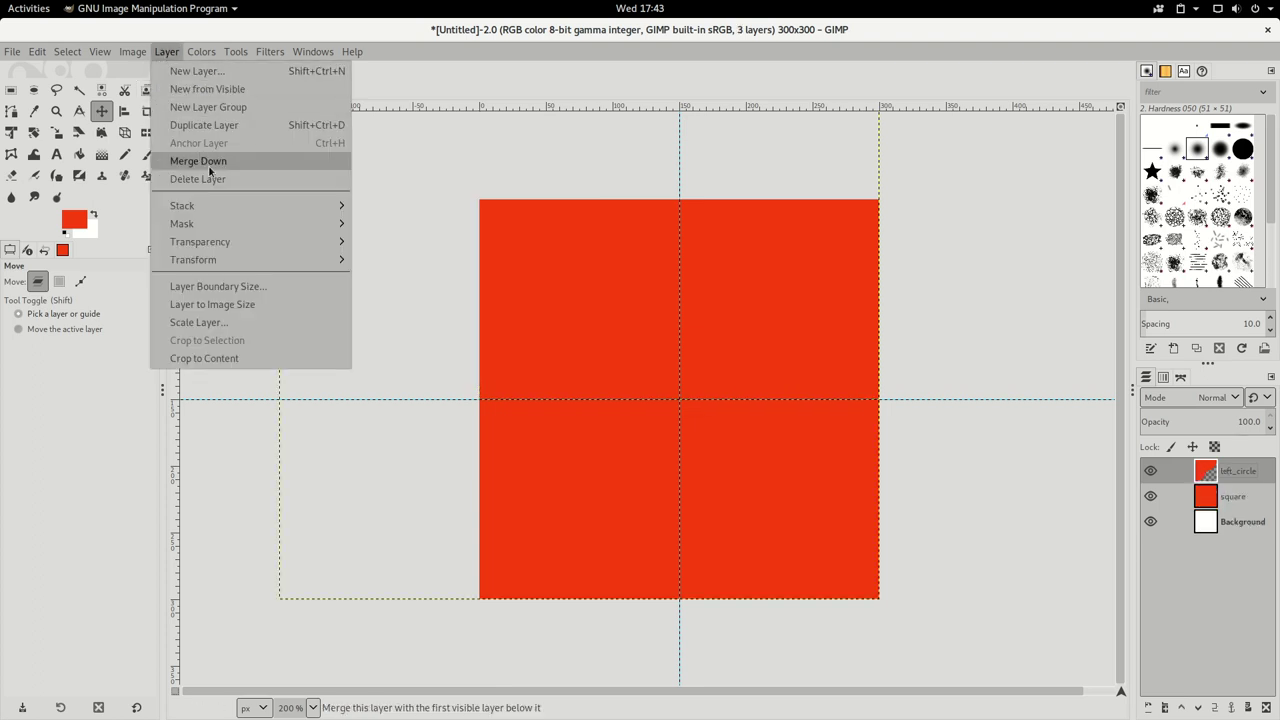
click(209, 162)
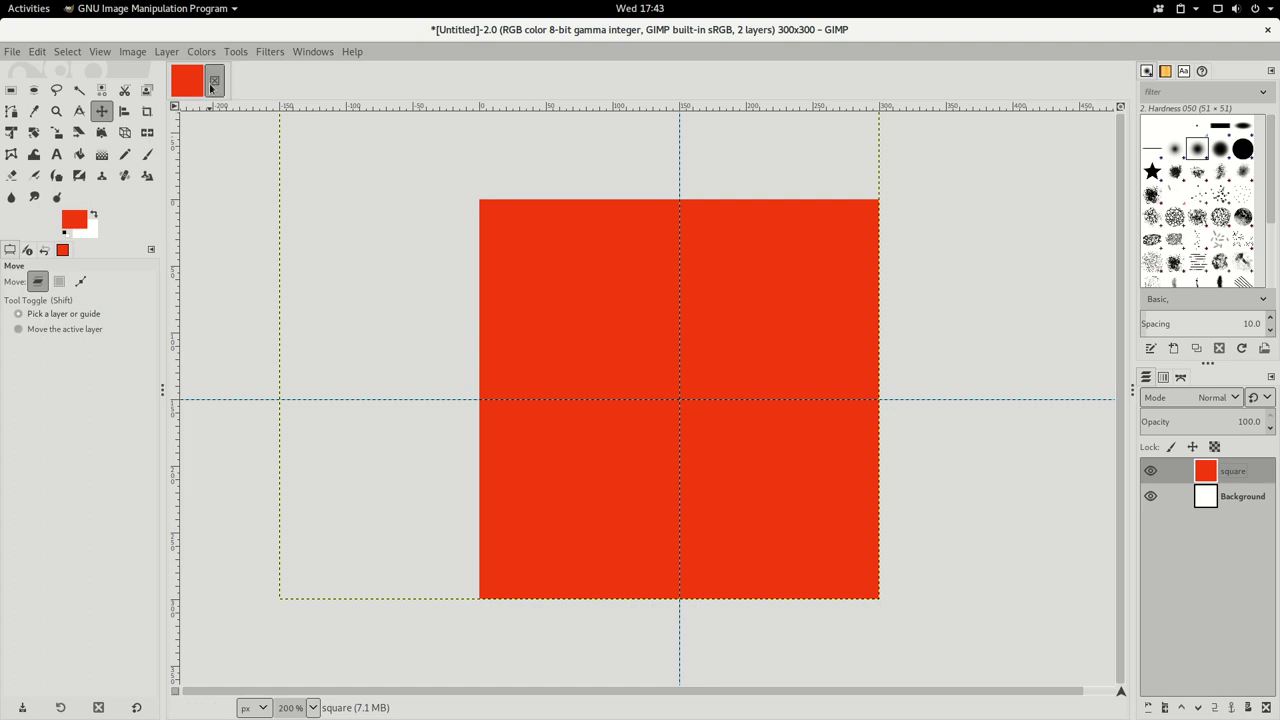
click(166, 53)
click(212, 162)
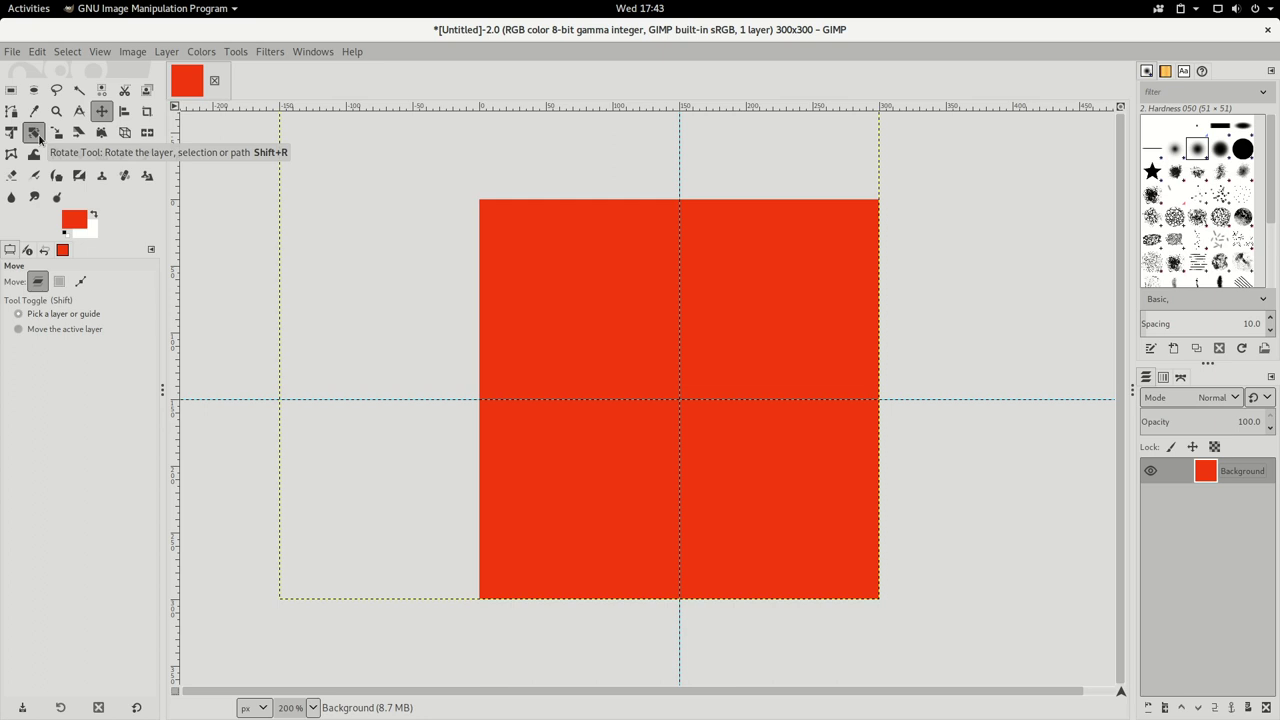
- Rotate the merged layer by 45° to form the heart
click(33, 133)
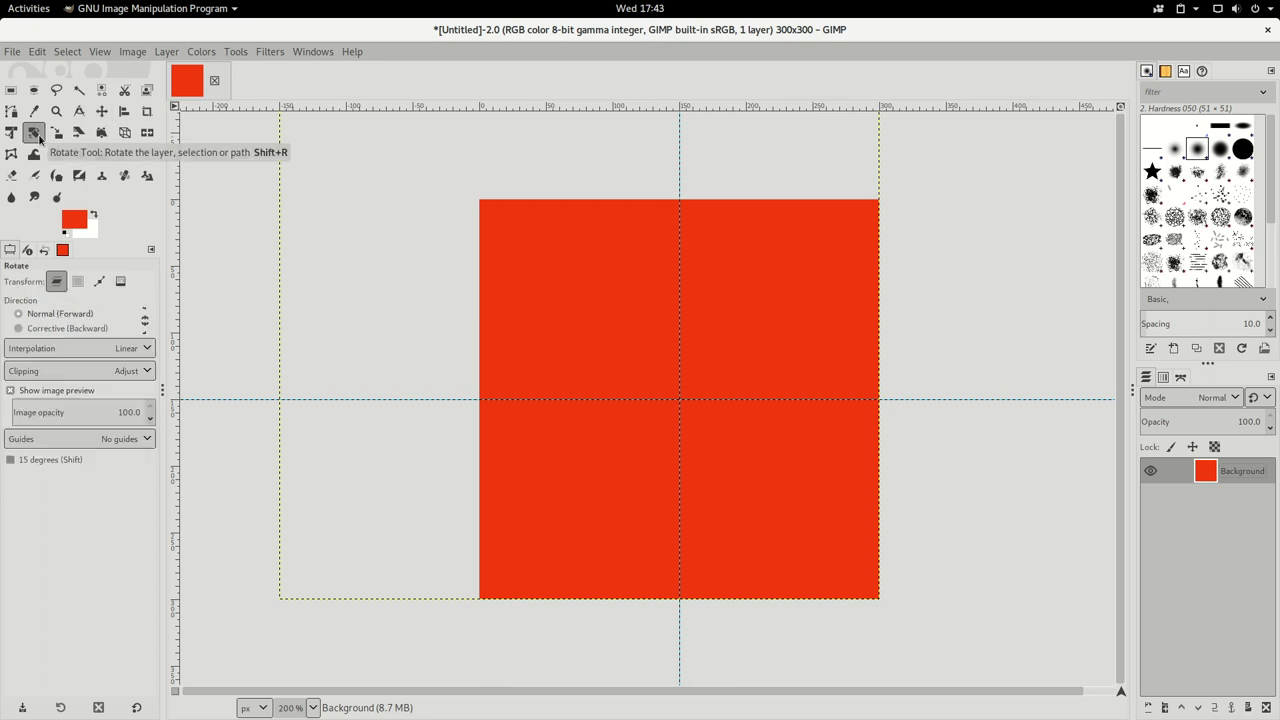
click(578, 297)
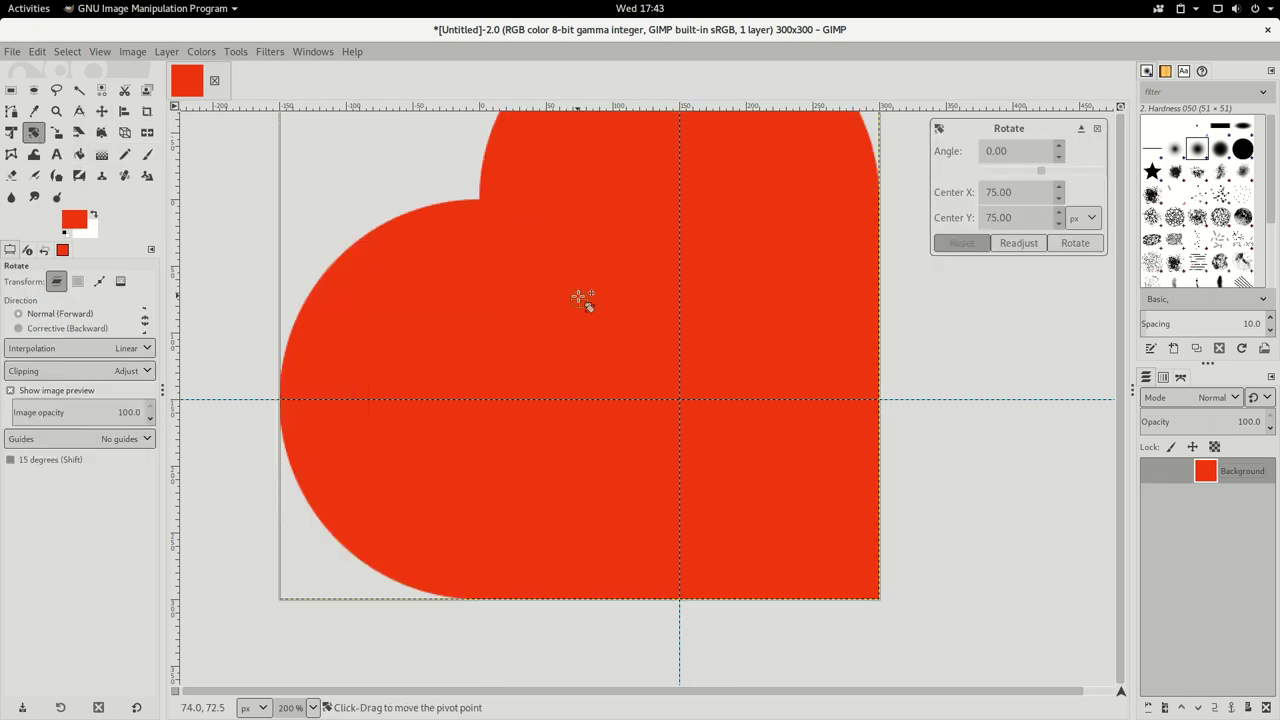
triple_click(1013, 150)
text(45)
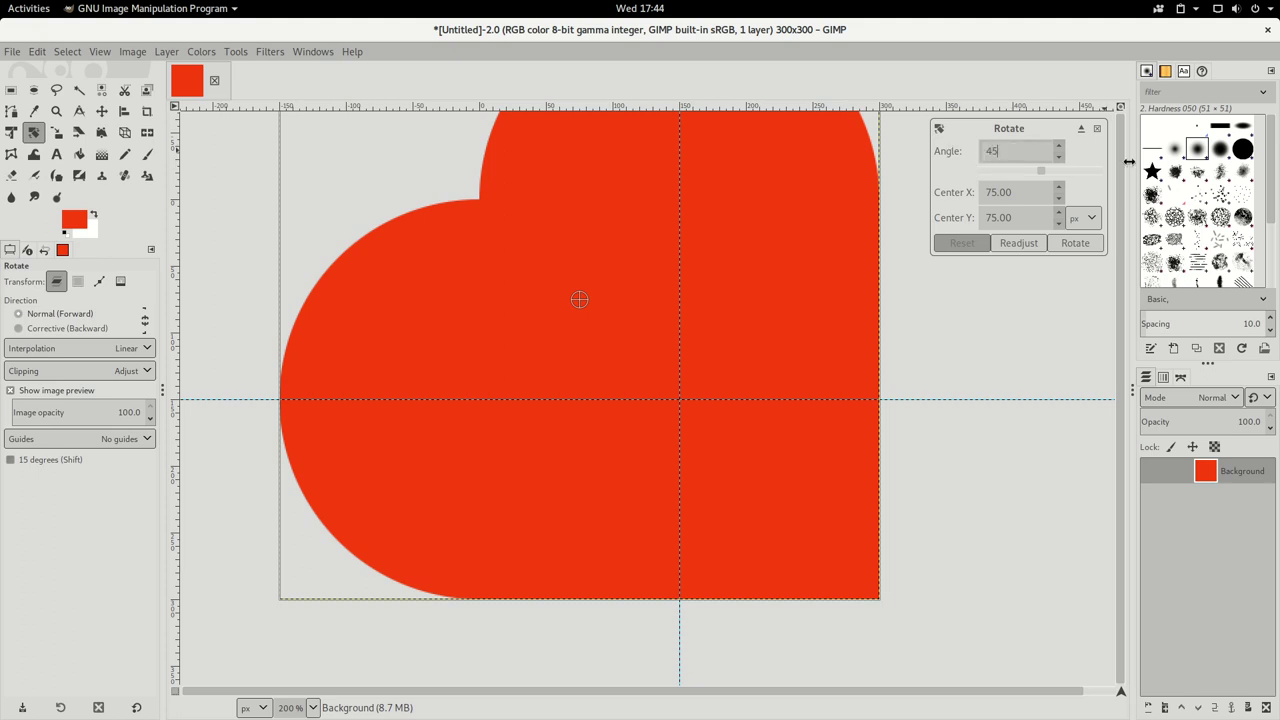
click(1068, 246)
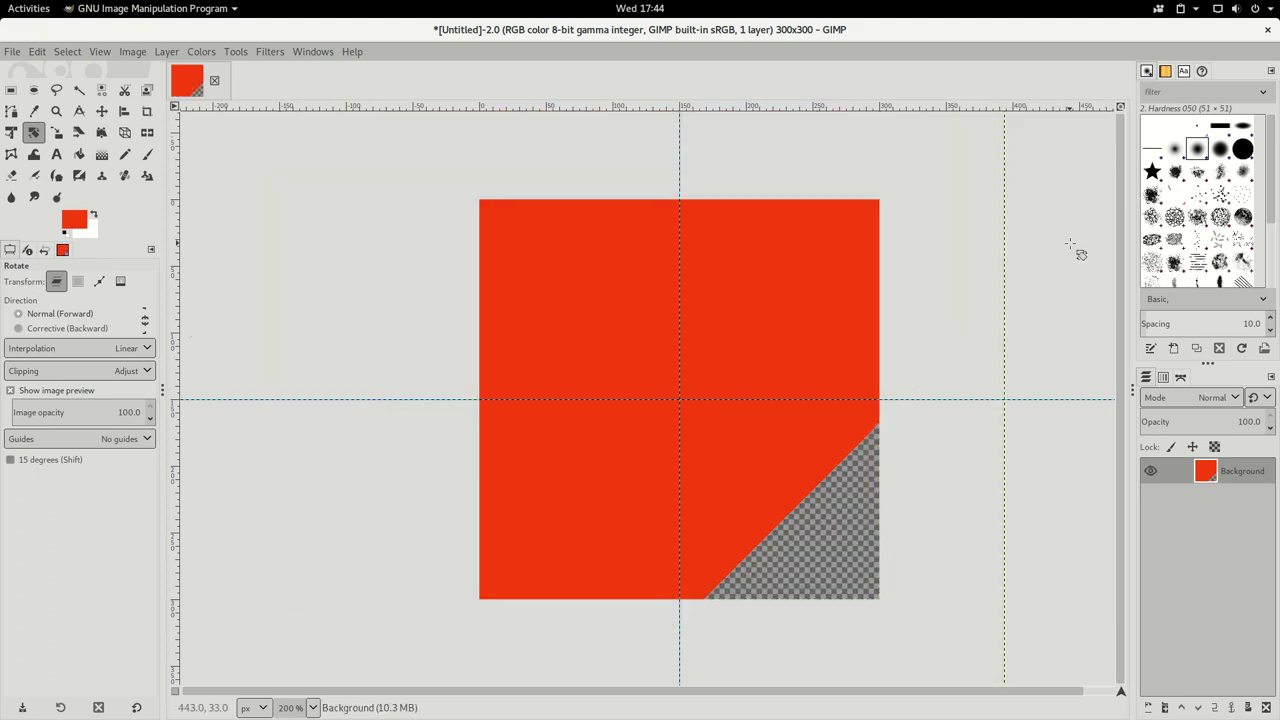
click(133, 52)
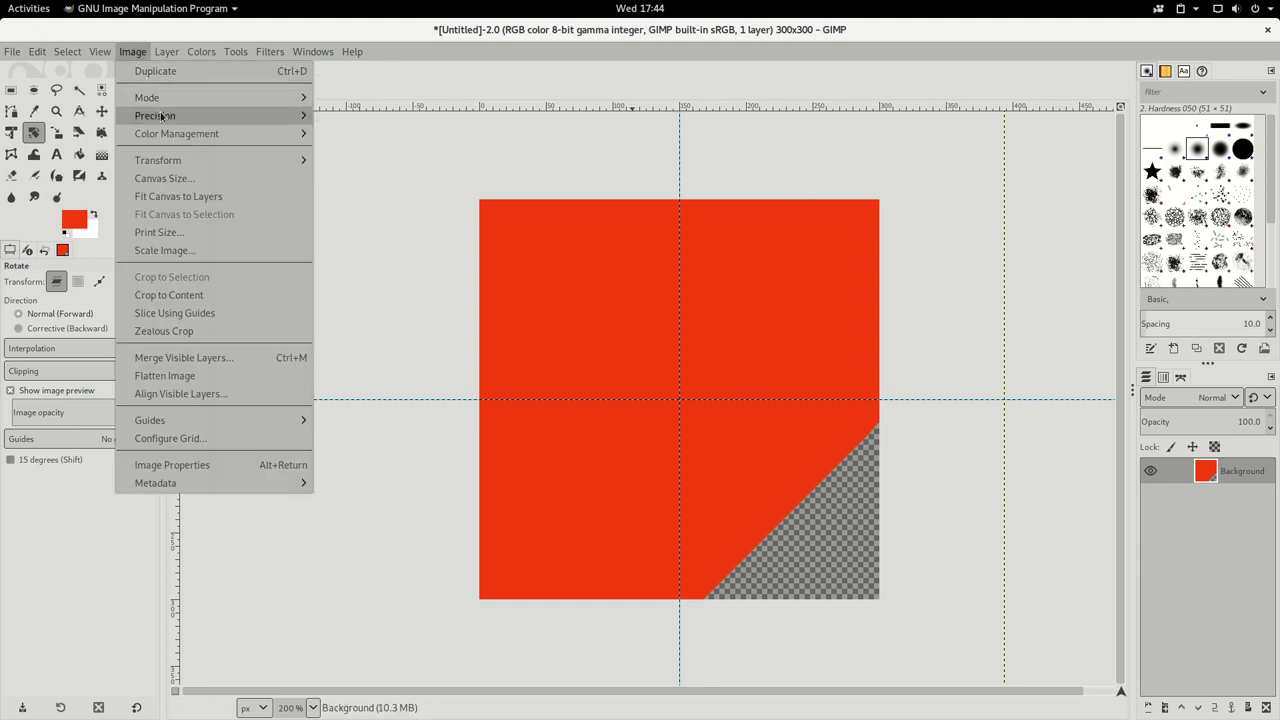
- Fit the canvas to the layer, crop to content at 516×470, and zoom to 100%
click(198, 197)
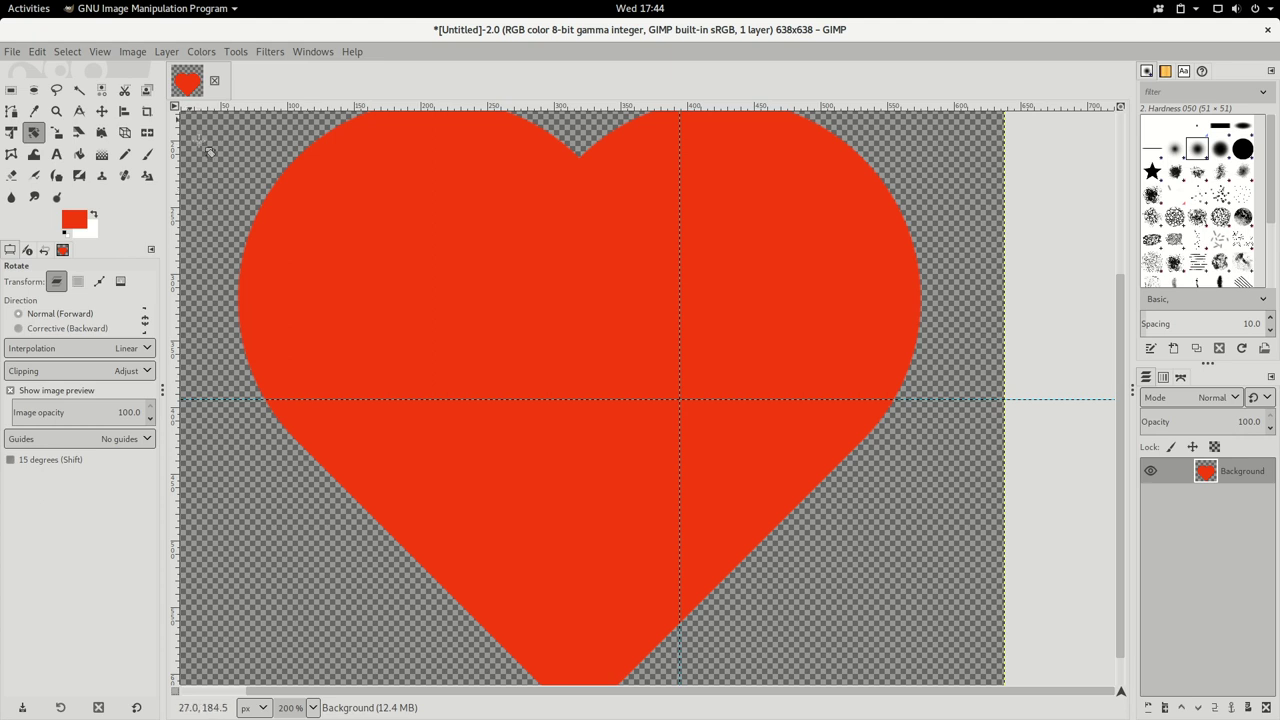
click(136, 52)
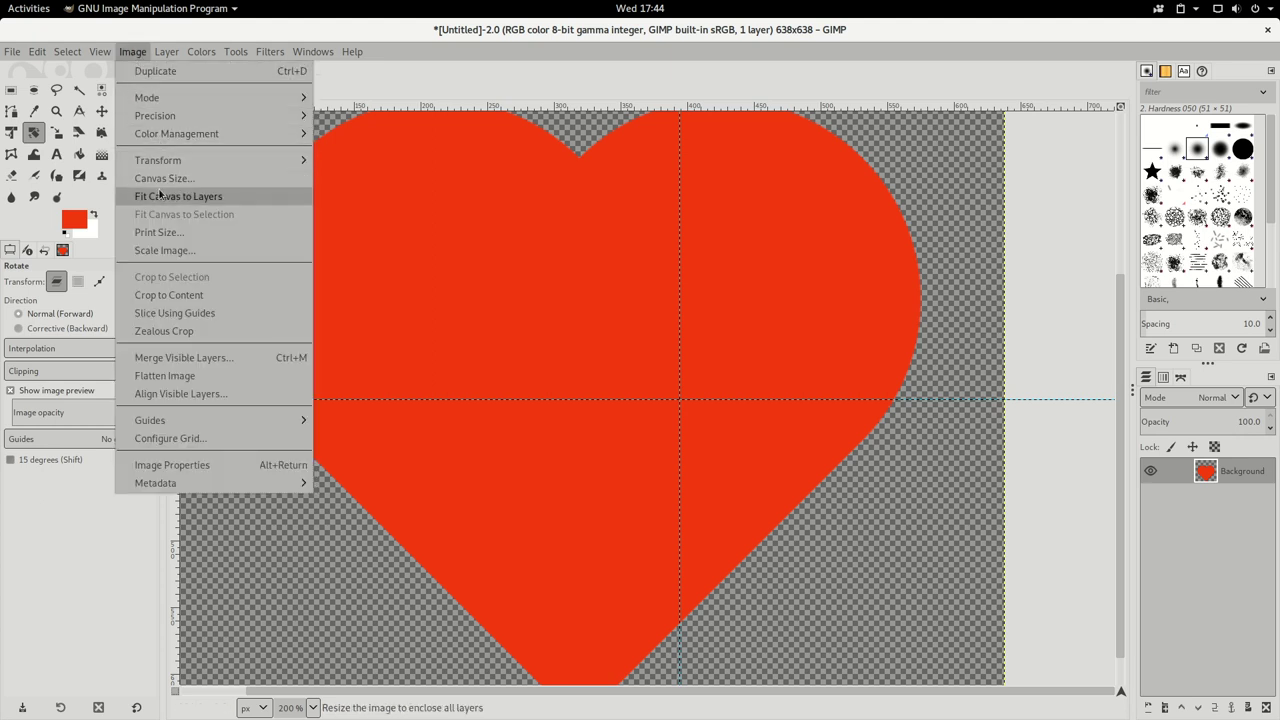
click(180, 296)
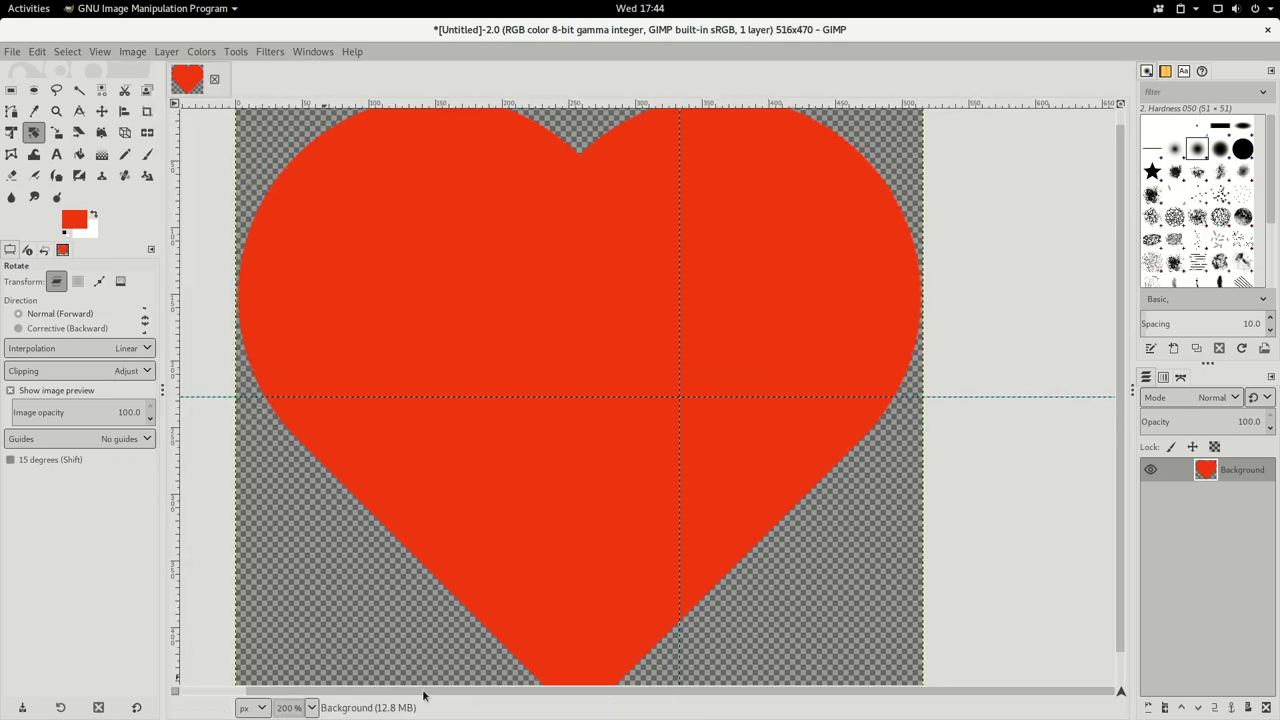
click(293, 707)
text(100)
key(Return)
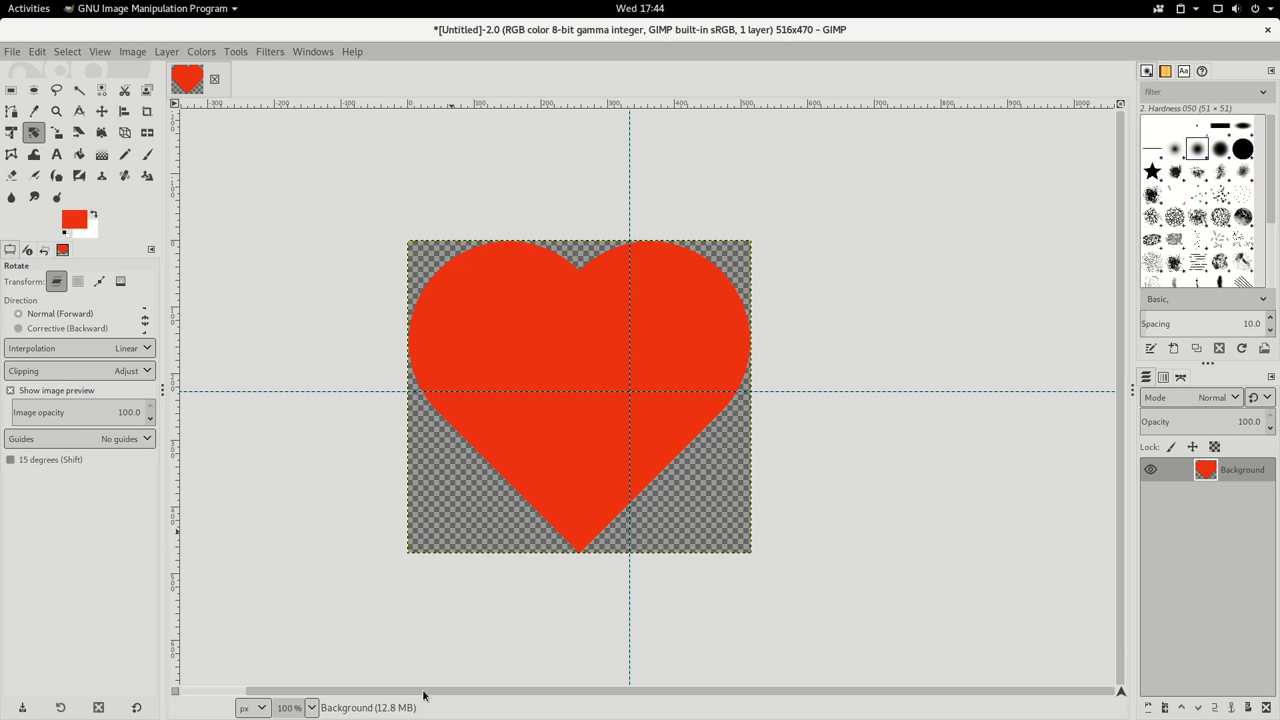